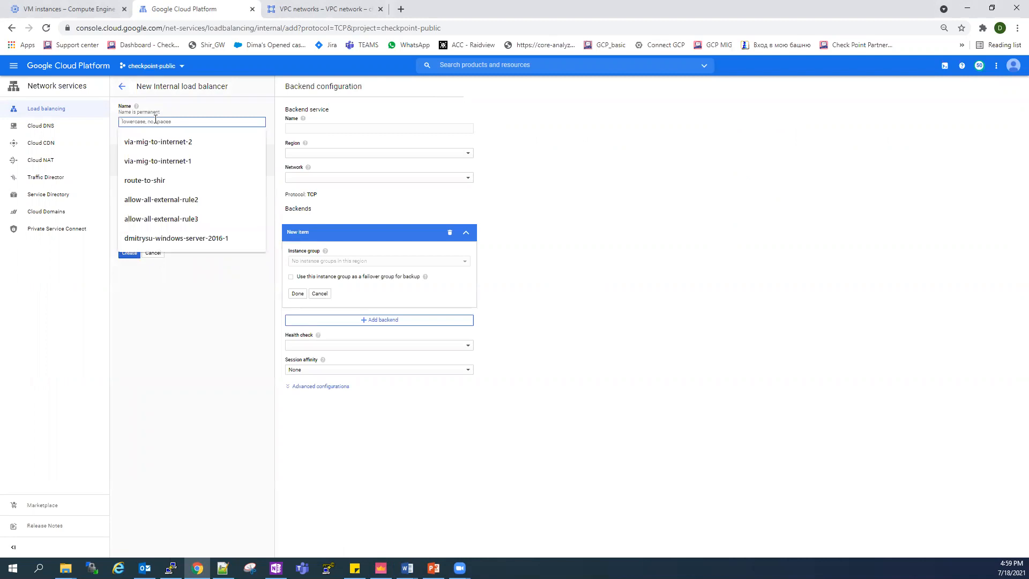
# Name the new internal load balancer backend-internal-load-balancer
pyautogui.write('ib')
pyautogui.write('ackend-internal-load-b')
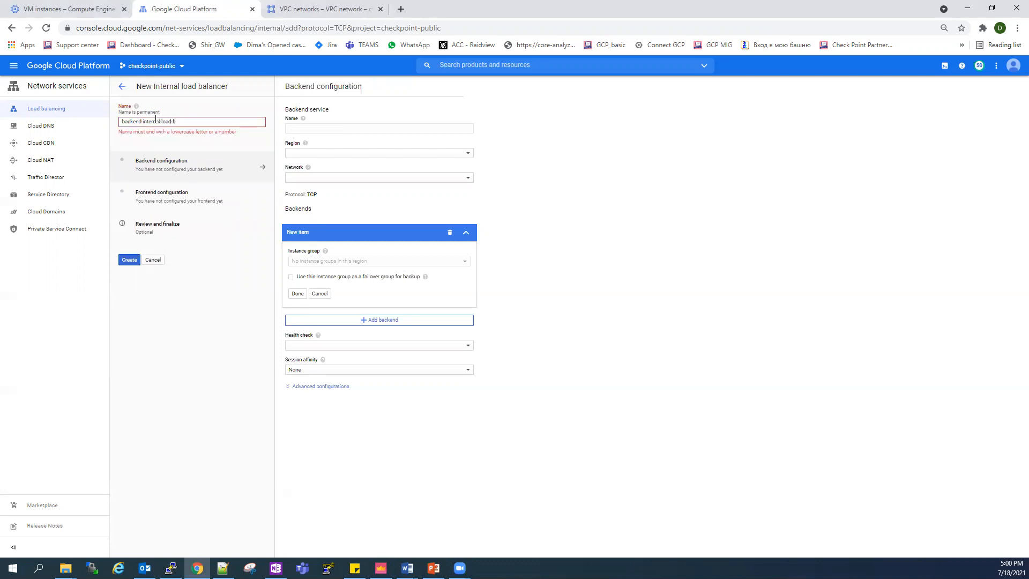
pyautogui.write('alancer')
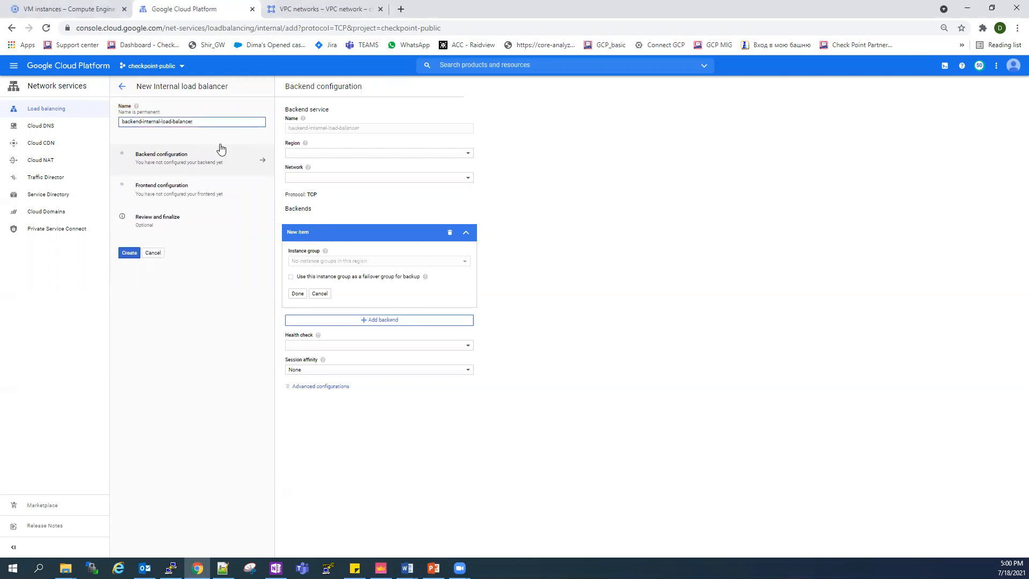
# Set the backend service's region to us-east1 and its network to the 4noy-mig-internal-vpc network
pyautogui.click(320, 154)
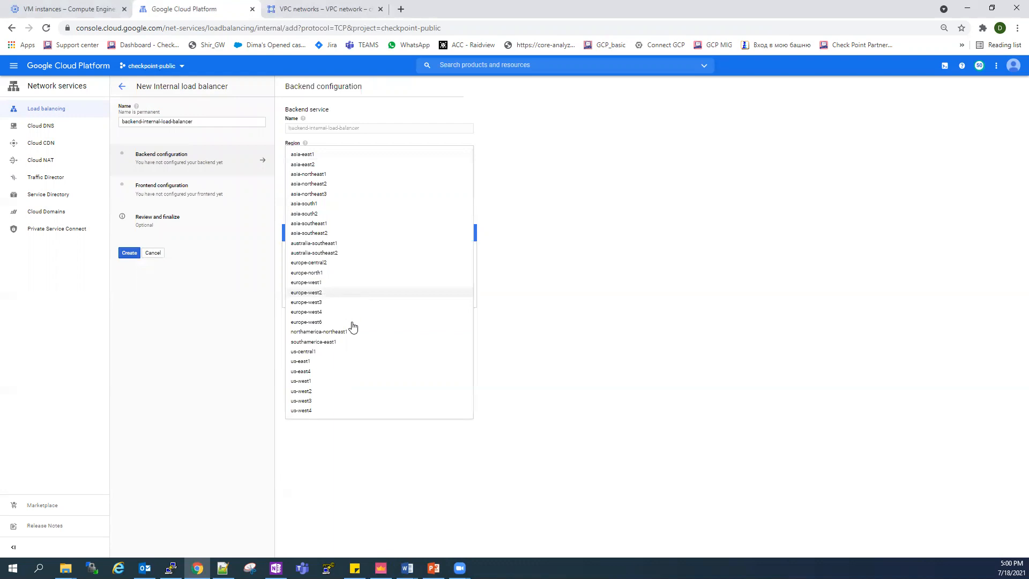
pyautogui.click(329, 362)
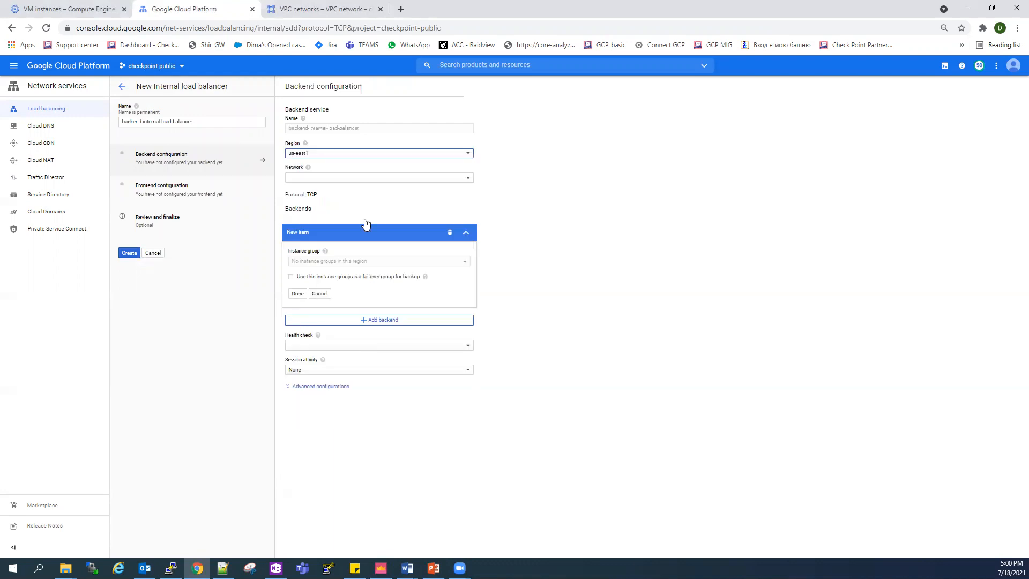
pyautogui.click(321, 177)
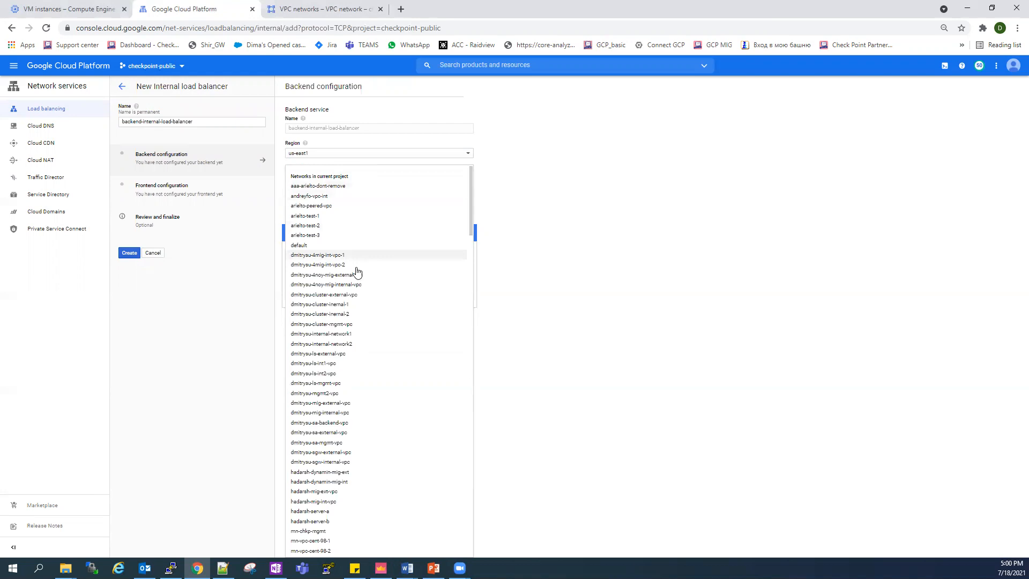
pyautogui.click(349, 285)
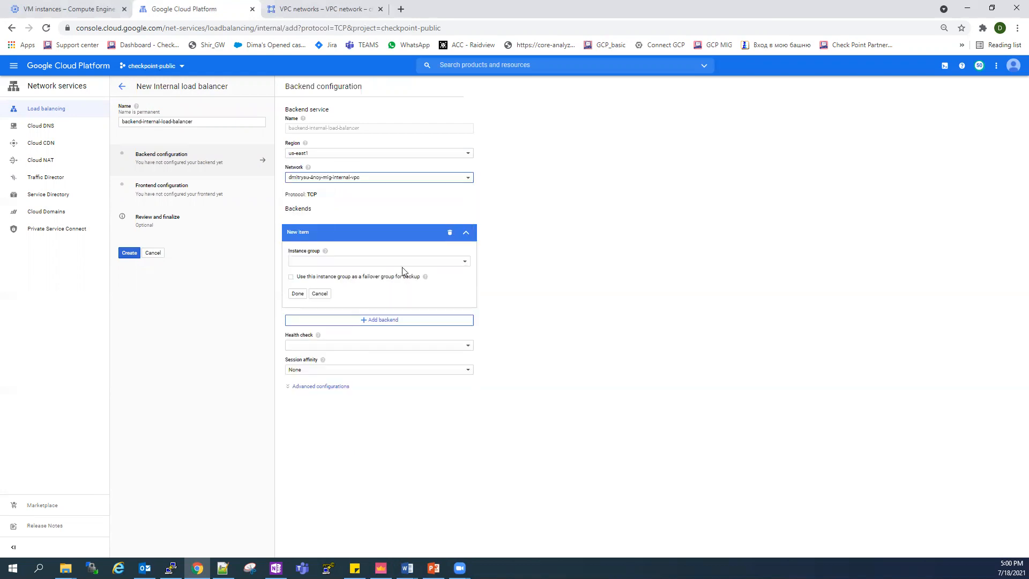
# Add the mig-r8110-vm-igm instance group in us-east1 as the load balancer's backend
pyautogui.click(321, 261)
pyautogui.click(348, 271)
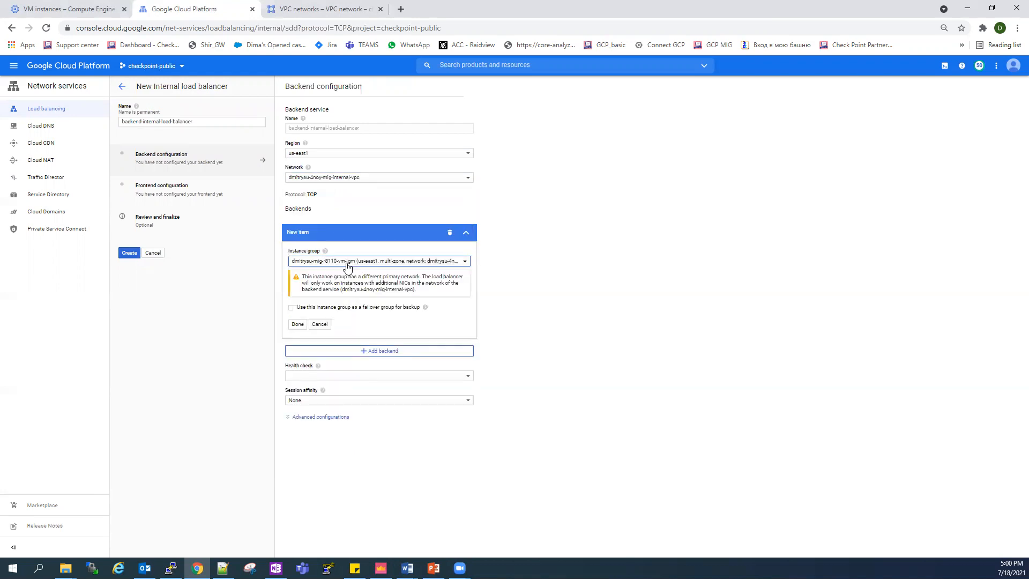
pyautogui.click(297, 325)
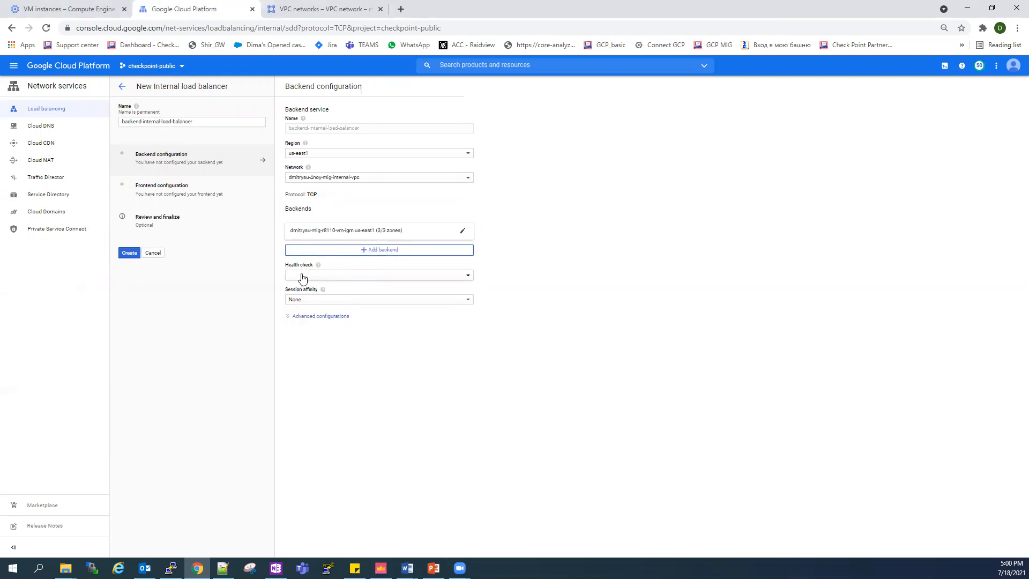
# Create and save a TCP health check named video-health-check-8117 on port 8117 for the backend service
pyautogui.click(320, 275)
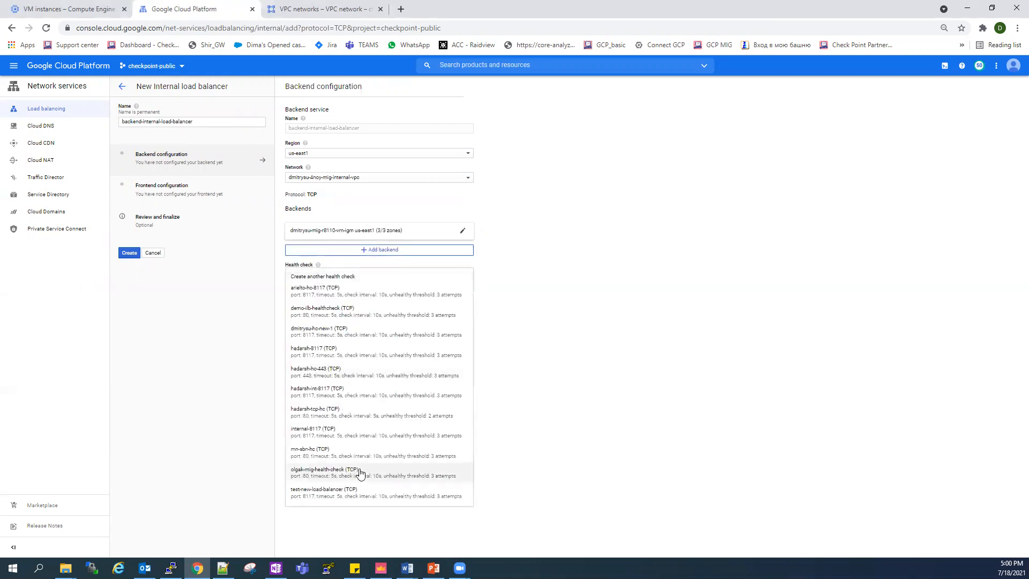
pyautogui.click(322, 277)
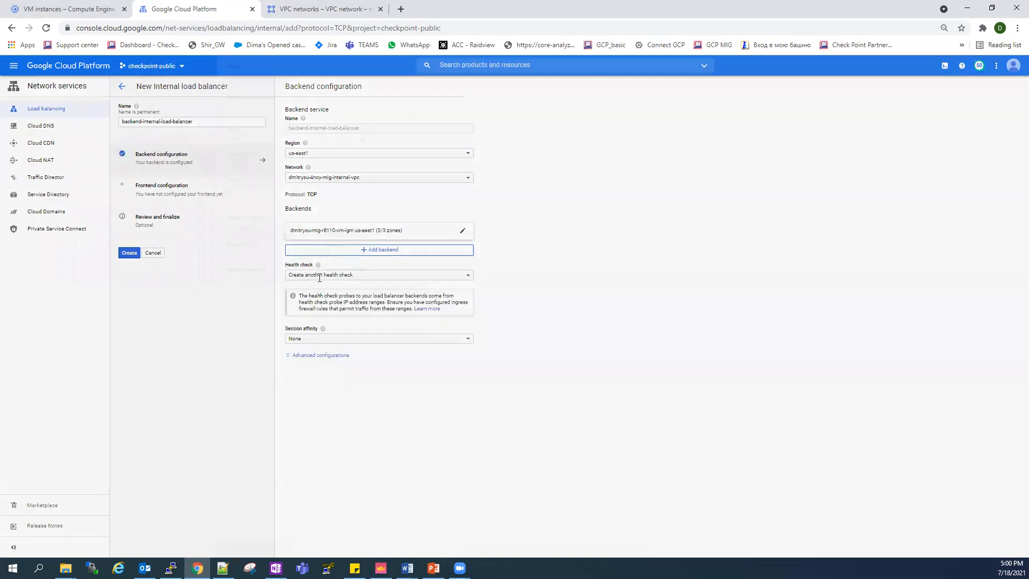
pyautogui.write('h')
pyautogui.press('BackSpace')
pyautogui.write('vi')
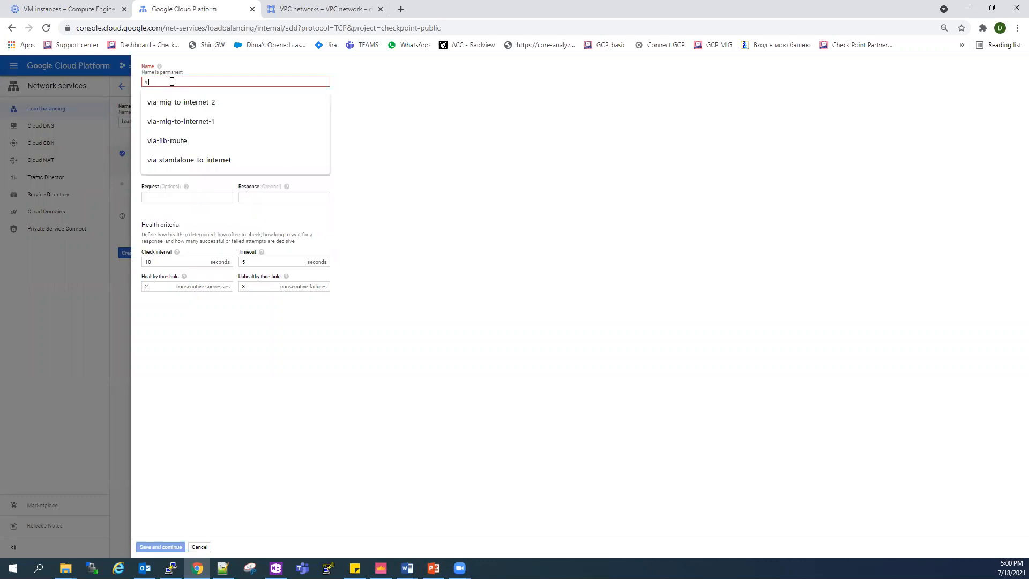
pyautogui.write('deo-heal')
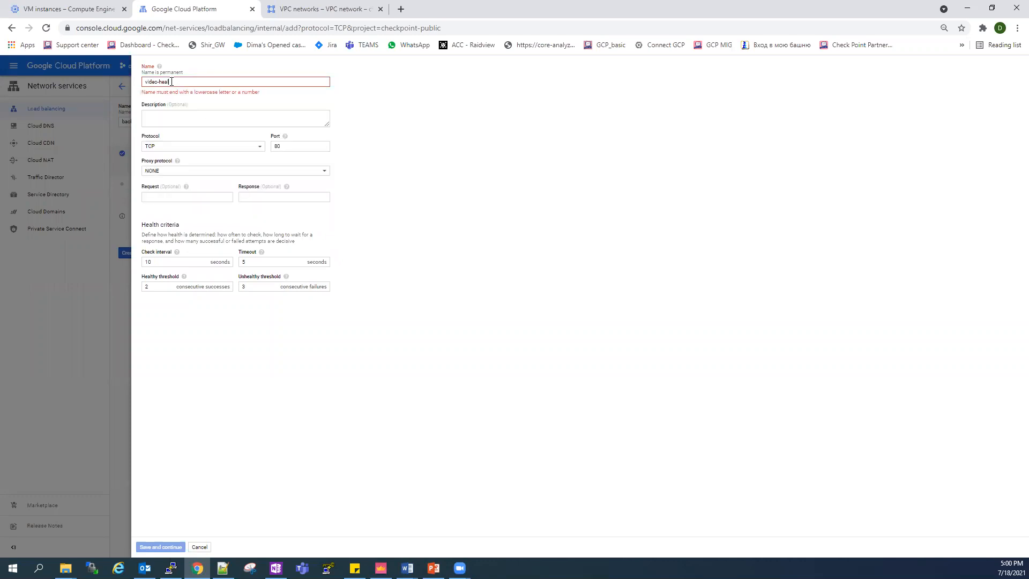
pyautogui.write('th-check')
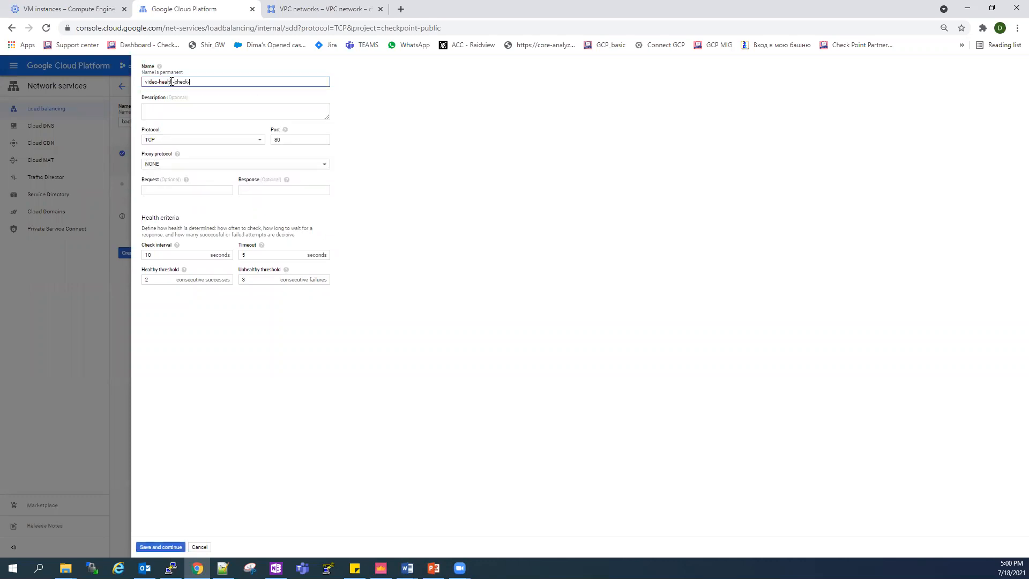
pyautogui.write('-88171')
pyautogui.doubleClick(309, 139)
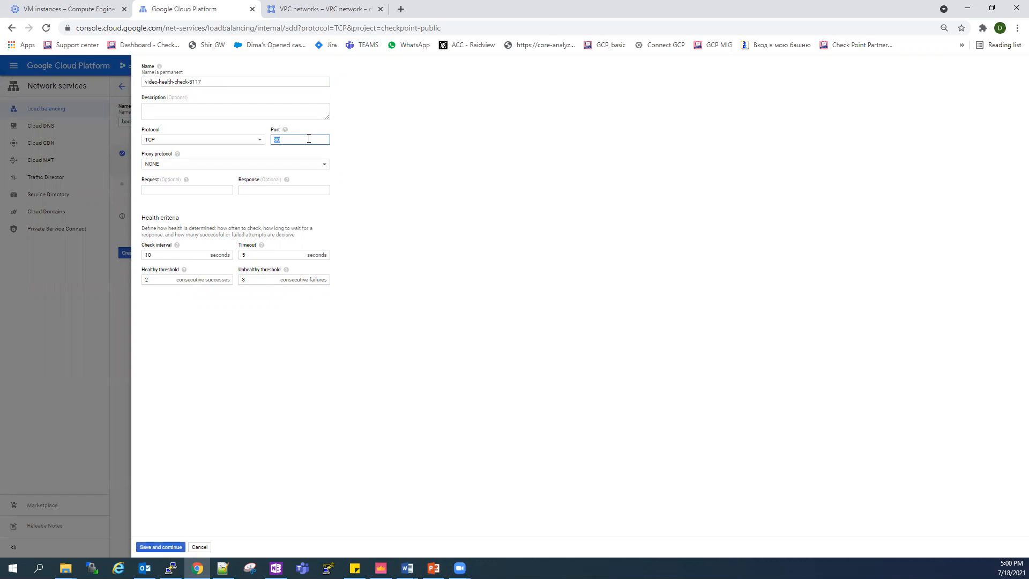
pyautogui.click(328, 150)
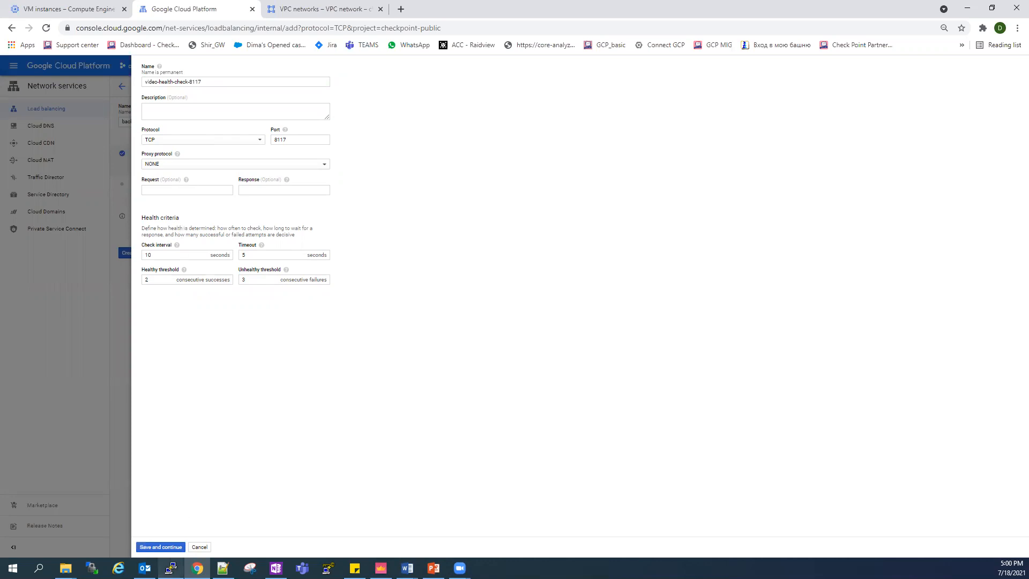
pyautogui.click(160, 547)
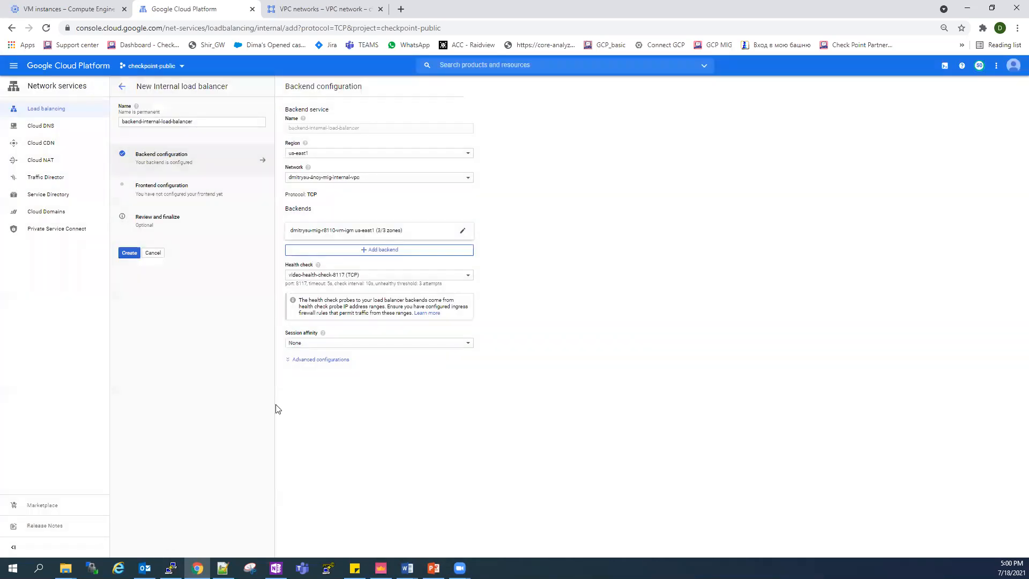
# Set the backend service's session affinity to Client IP and protocol
pyautogui.click(320, 345)
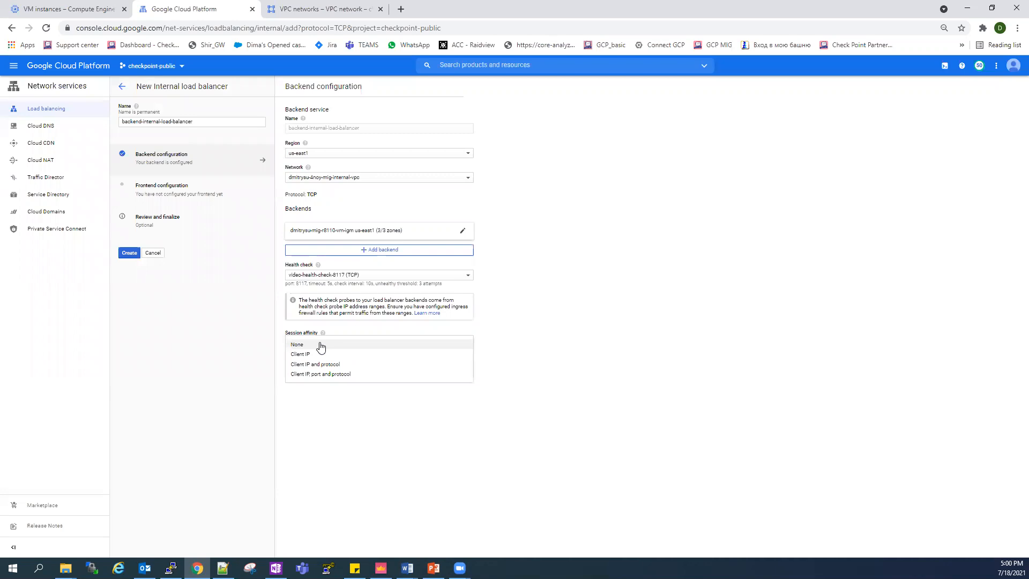
pyautogui.click(329, 364)
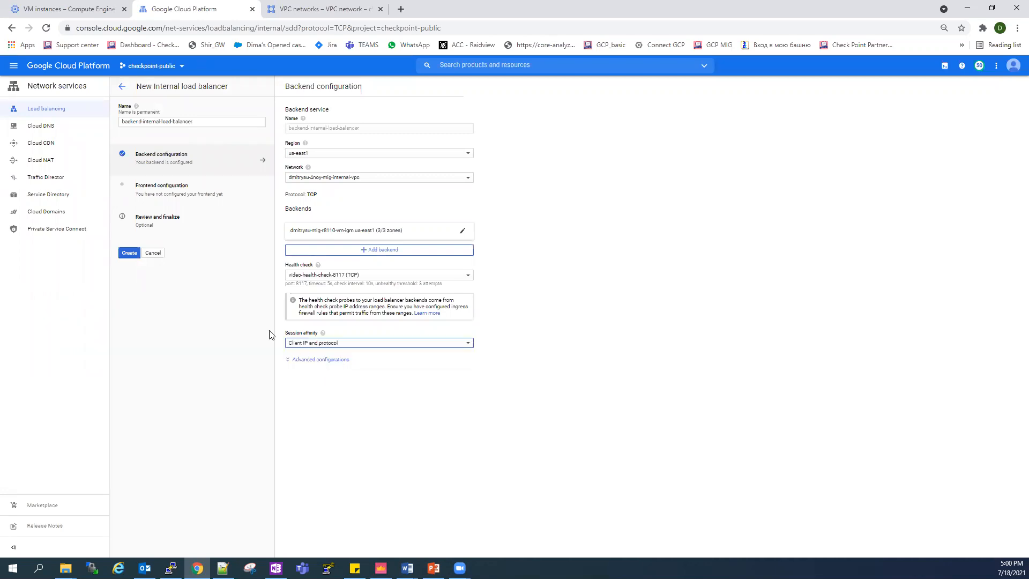
# Configure the load balancer's frontend with the name front-8117 and the single port 8117
pyautogui.click(149, 191)
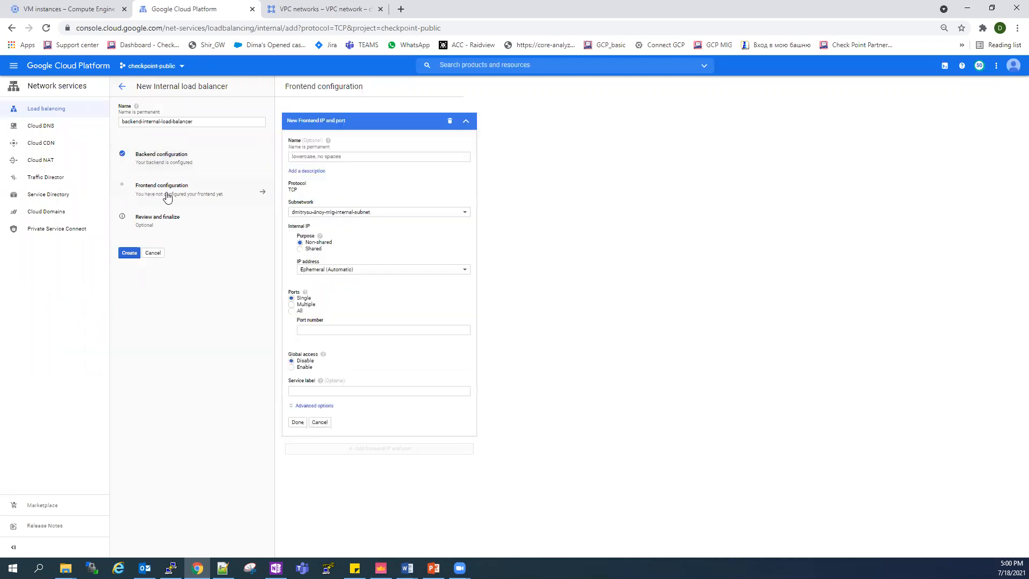
pyautogui.click(366, 156)
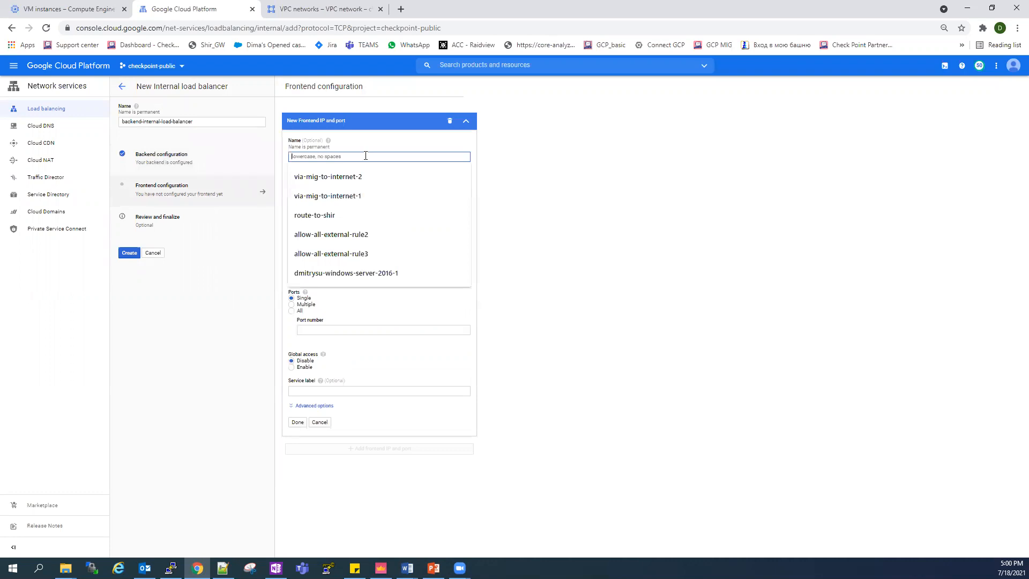
pyautogui.write('front')
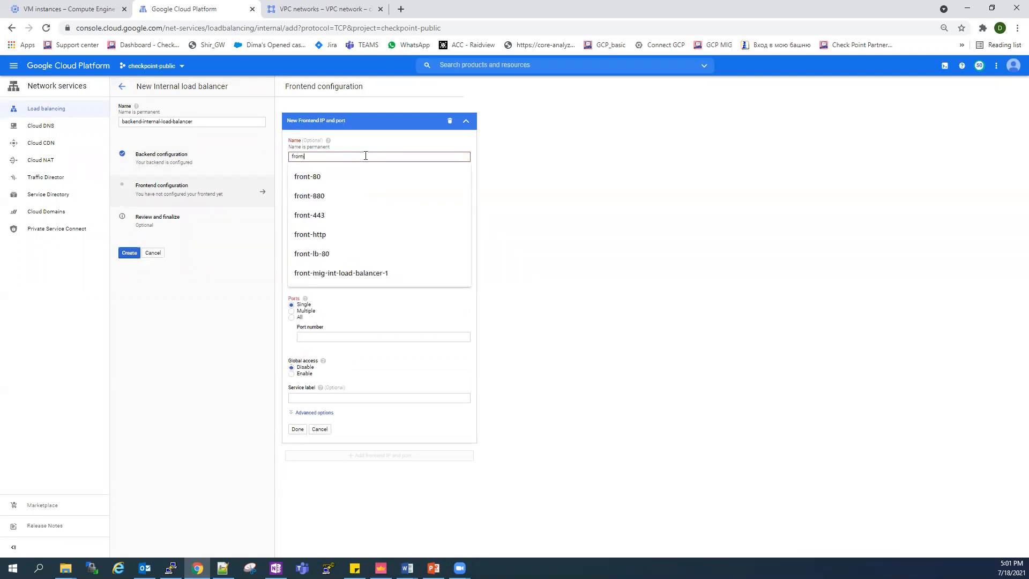
pyautogui.write('-81-7')
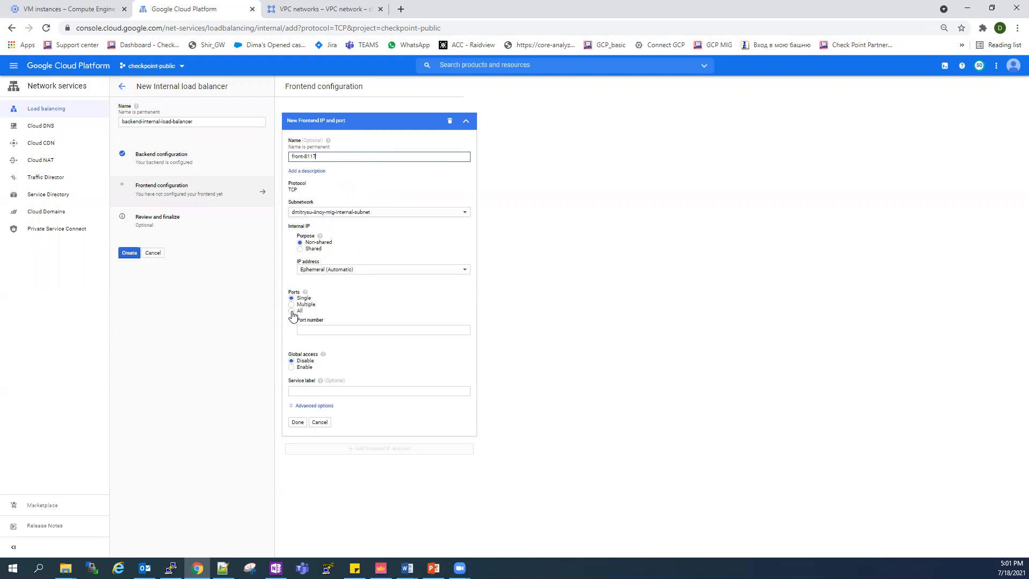
pyautogui.click(327, 330)
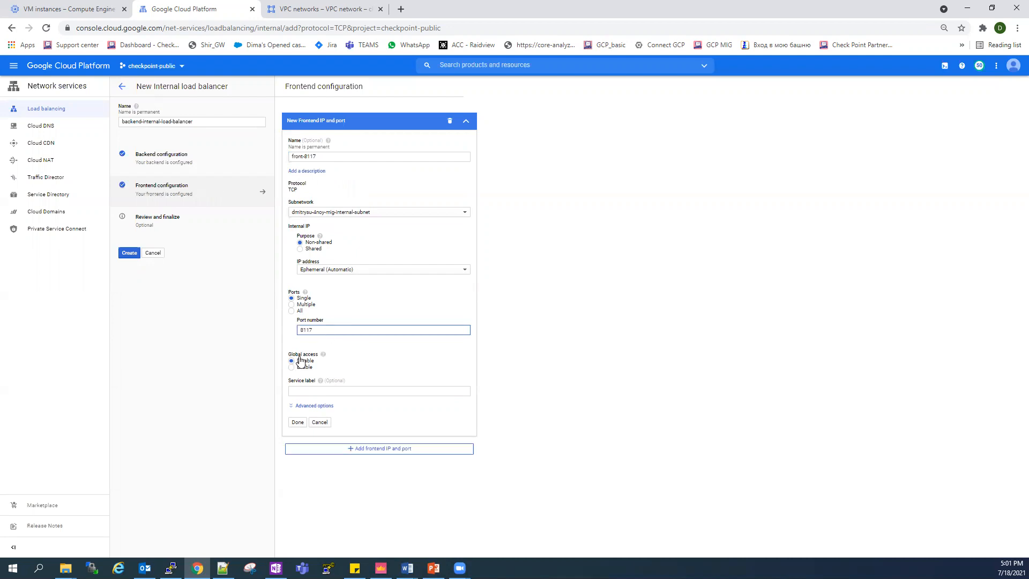
pyautogui.click(296, 423)
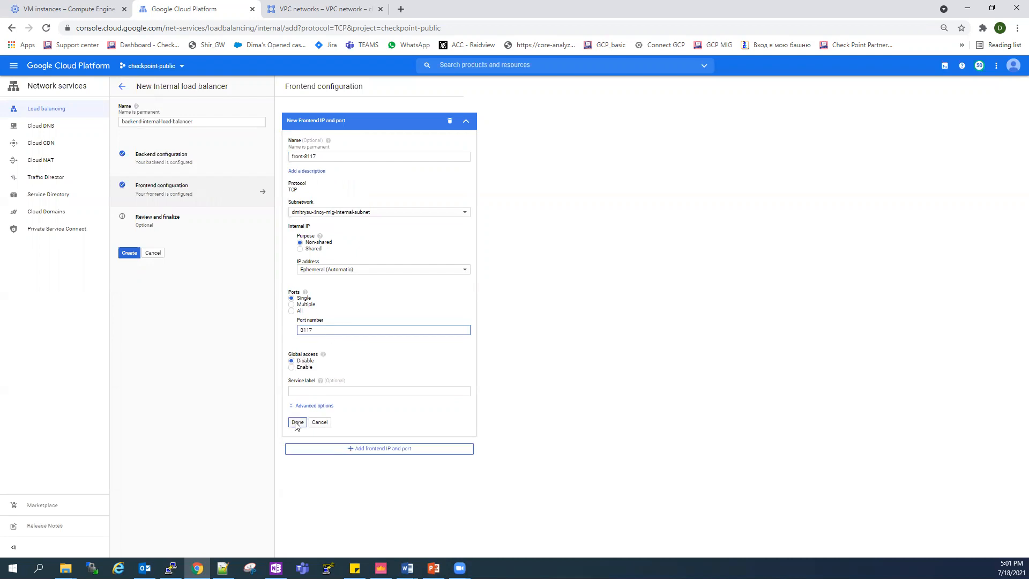
# Review the backend and frontend settings and create the load balancer
pyautogui.click(160, 227)
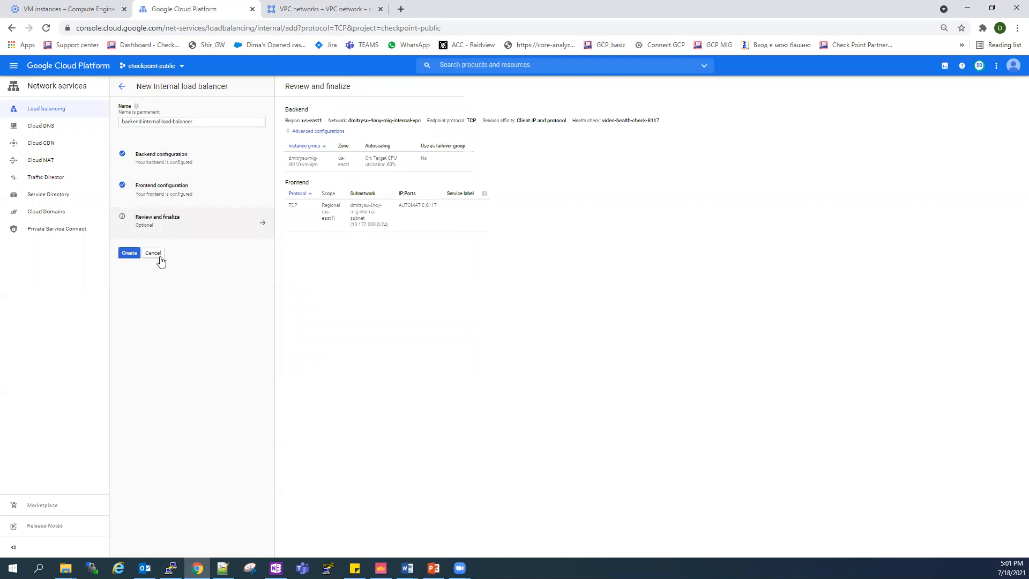
pyautogui.click(128, 254)
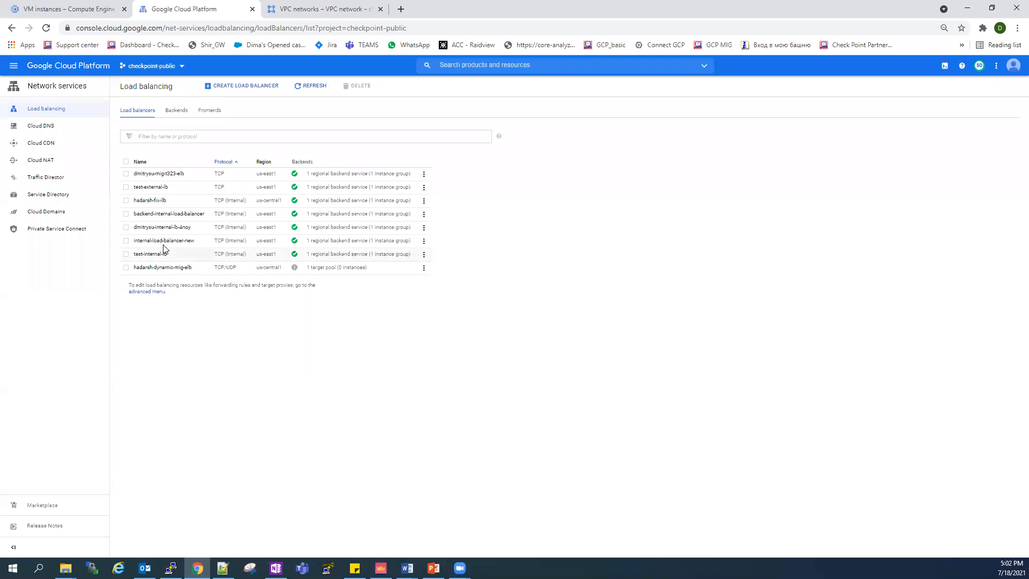
# Check the backend health of internal-load-balancer-new in its details
pyautogui.moveTo(294, 244)
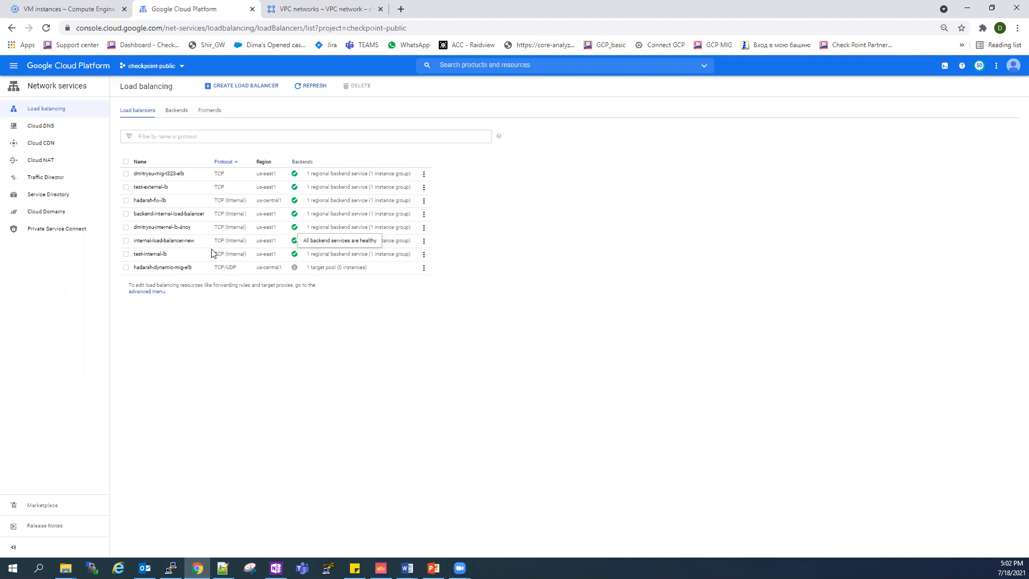
pyautogui.click(182, 241)
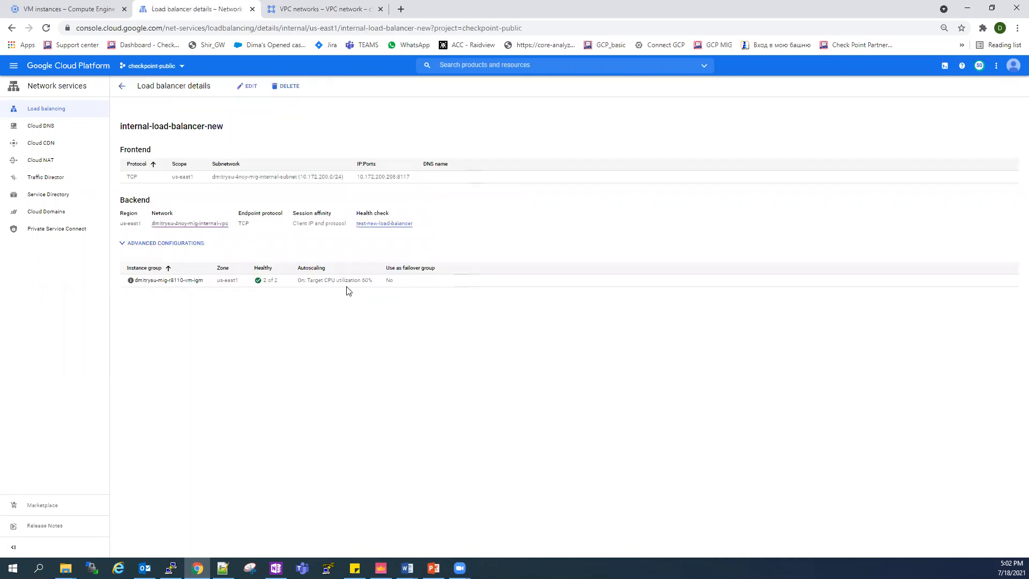
pyautogui.moveTo(277, 281); pyautogui.dragTo(265, 282)
# Find the 4noy-mig-internal-vpc network among the VPC networks and open its details in a separate browser tab
pyautogui.click(294, 4)
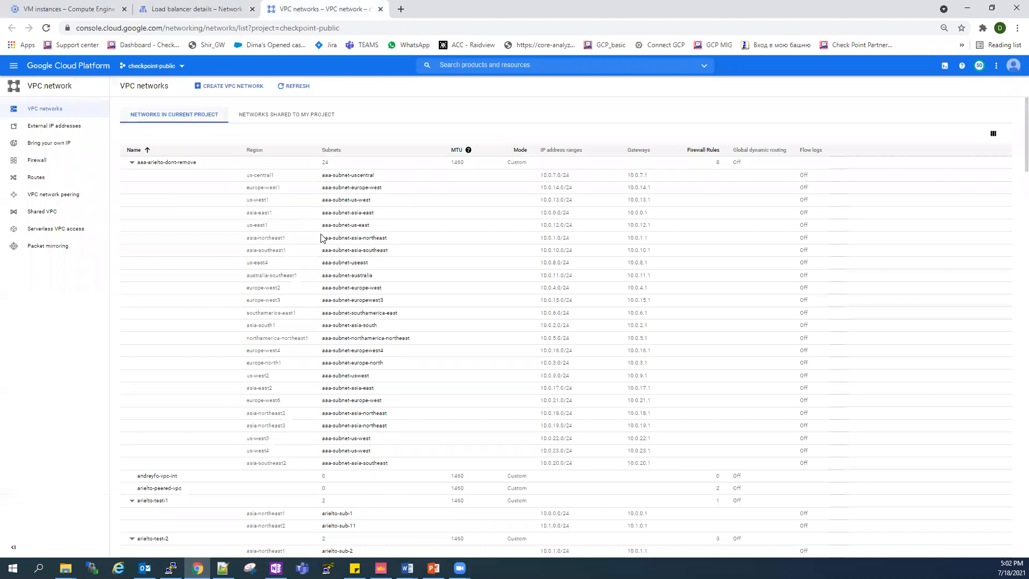
pyautogui.hotkey('ctrl', 'f')
pyautogui.scroll(-7, 332, 290)
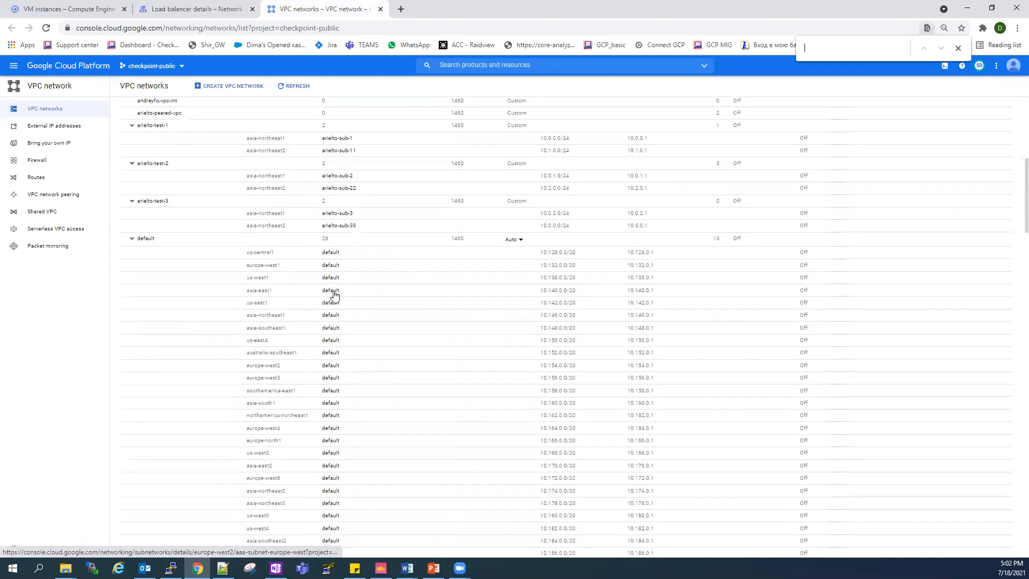
pyautogui.click(131, 238)
pyautogui.rightClick(191, 328)
pyautogui.click(220, 334)
pyautogui.click(437, 8)
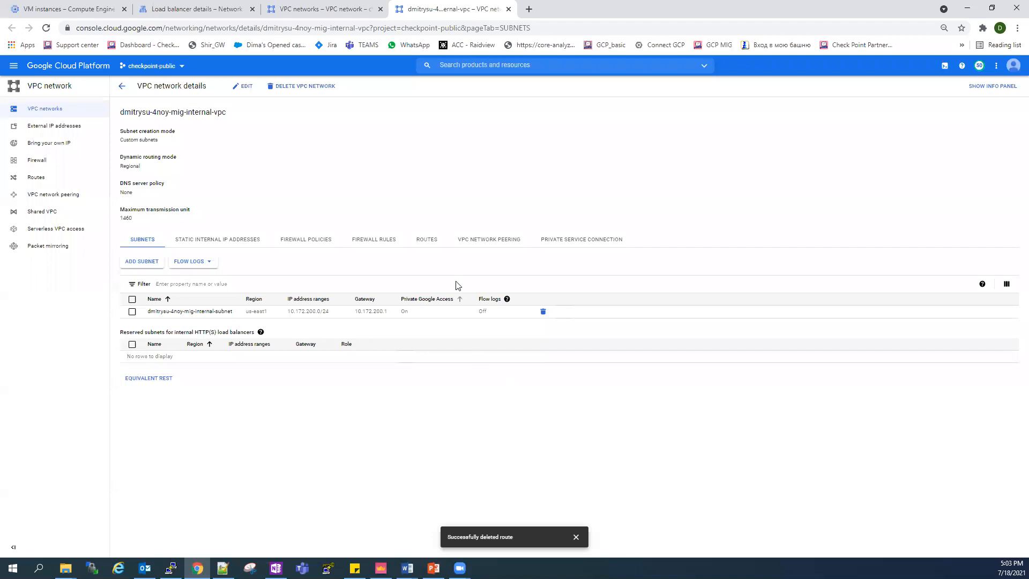
# Add a route to the internal VPC network and name it new-route-out
pyautogui.click(425, 239)
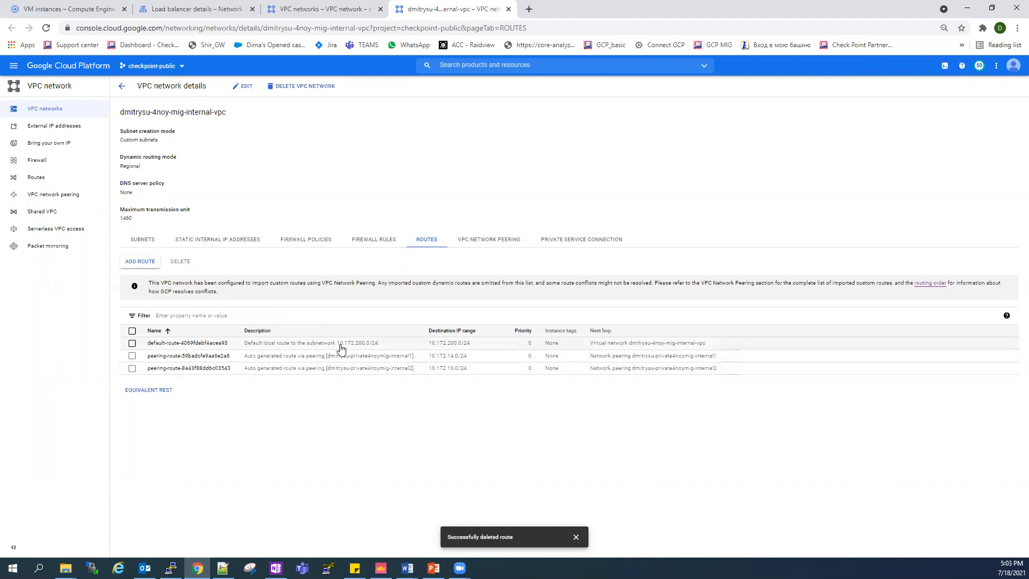
pyautogui.click(164, 267)
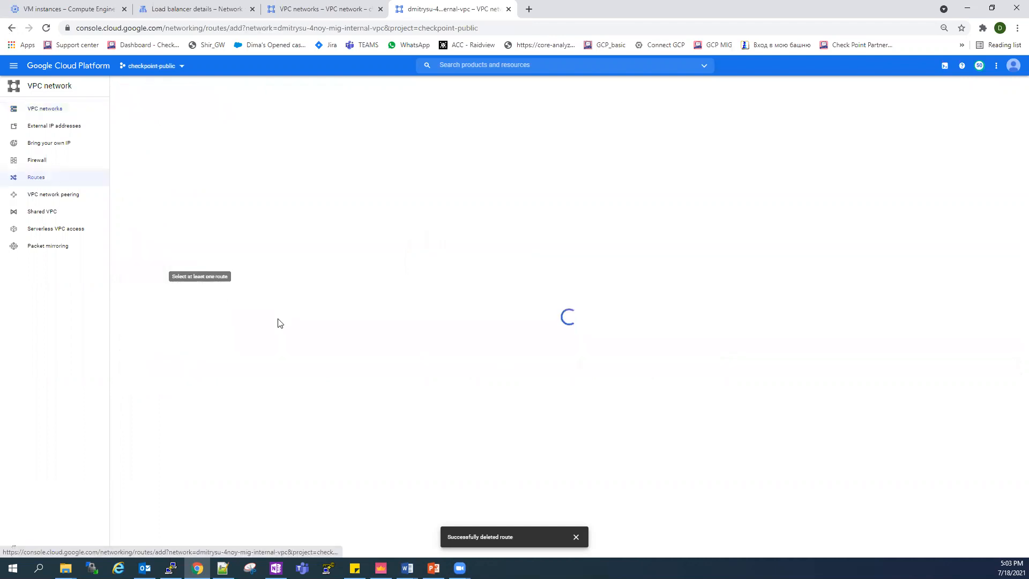
pyautogui.click(156, 120)
pyautogui.write('new-rout')
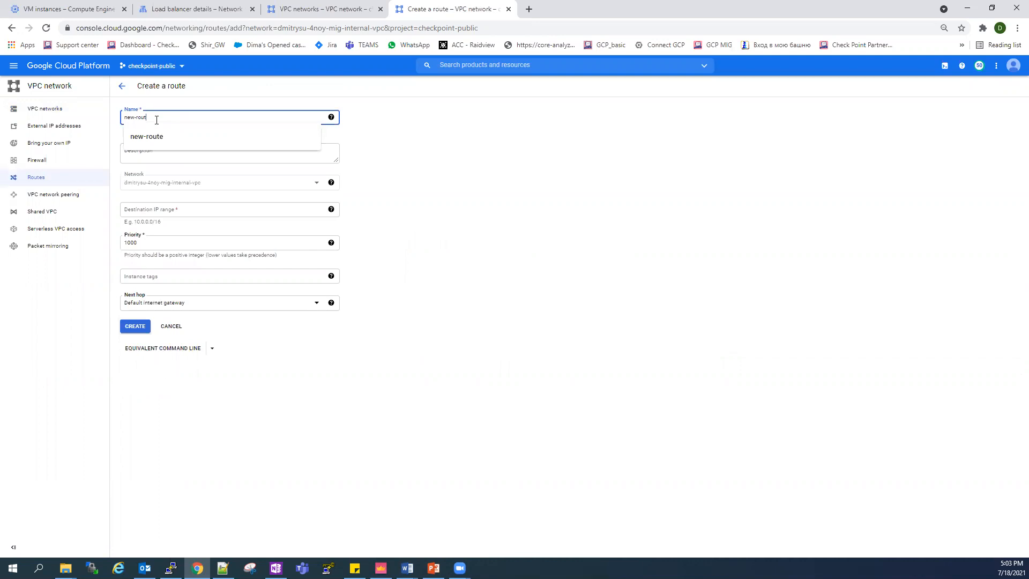
pyautogui.write('e')
pyautogui.click(181, 209)
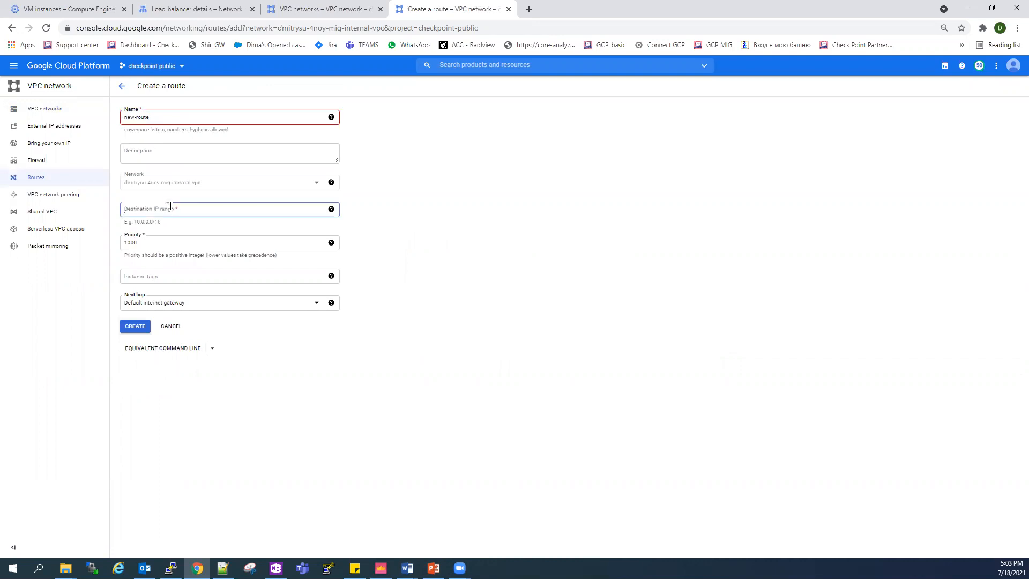
pyautogui.click(169, 117)
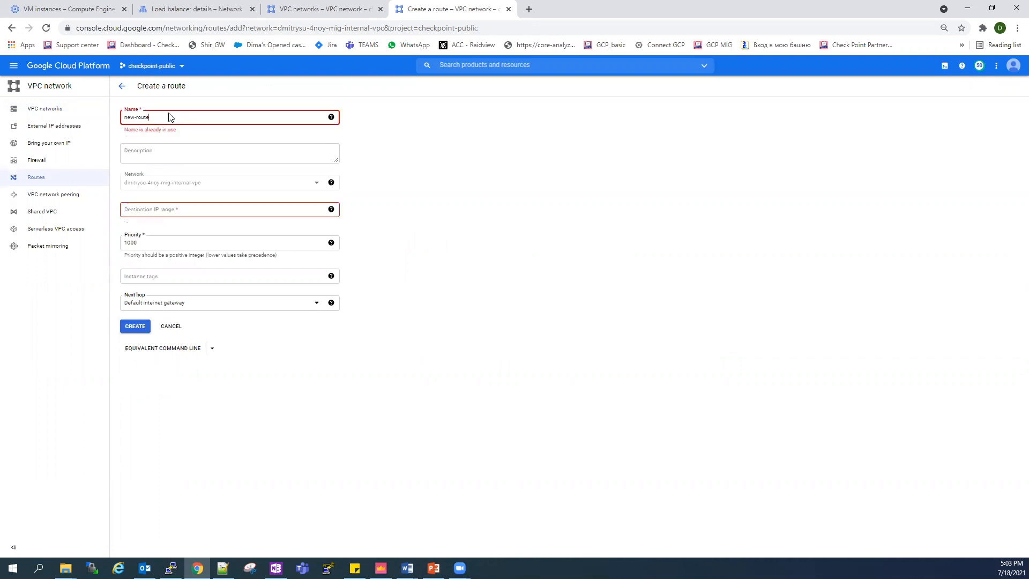
pyautogui.write('-out')
# Set the route's destination IP range to 0.0.0.0/0
pyautogui.click(209, 211)
pyautogui.write('0')
pyautogui.press('Down')
pyautogui.press('Return')
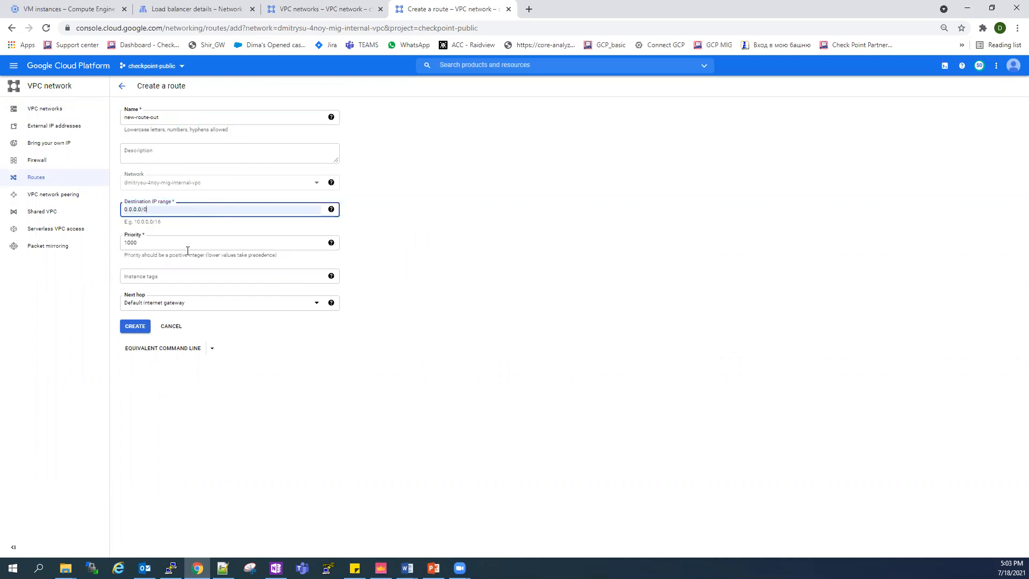
# Set the next hop to the internal TCP/UDP load balancer forwarding rule front-8117 and create the route
pyautogui.click(189, 304)
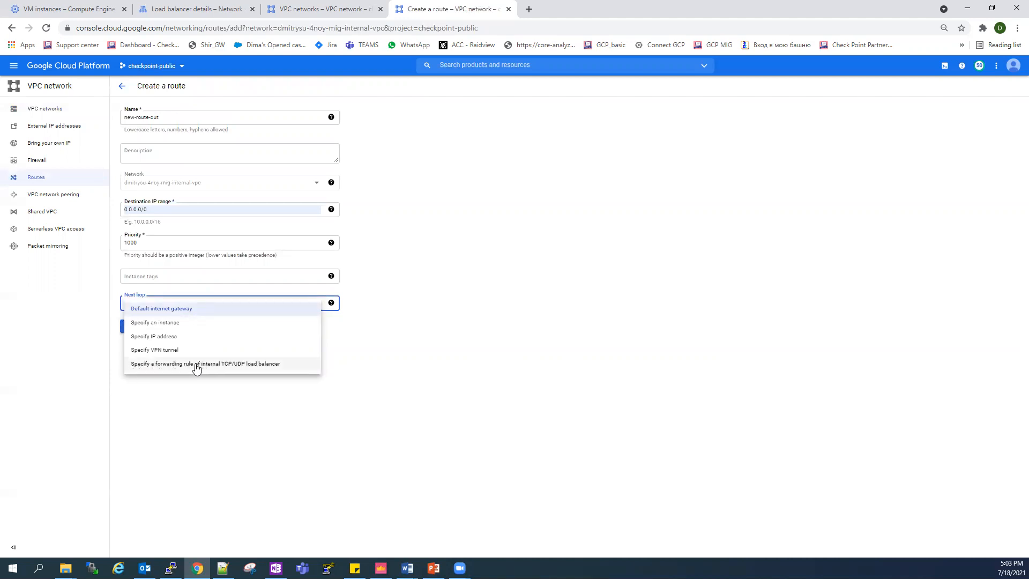
pyautogui.click(257, 365)
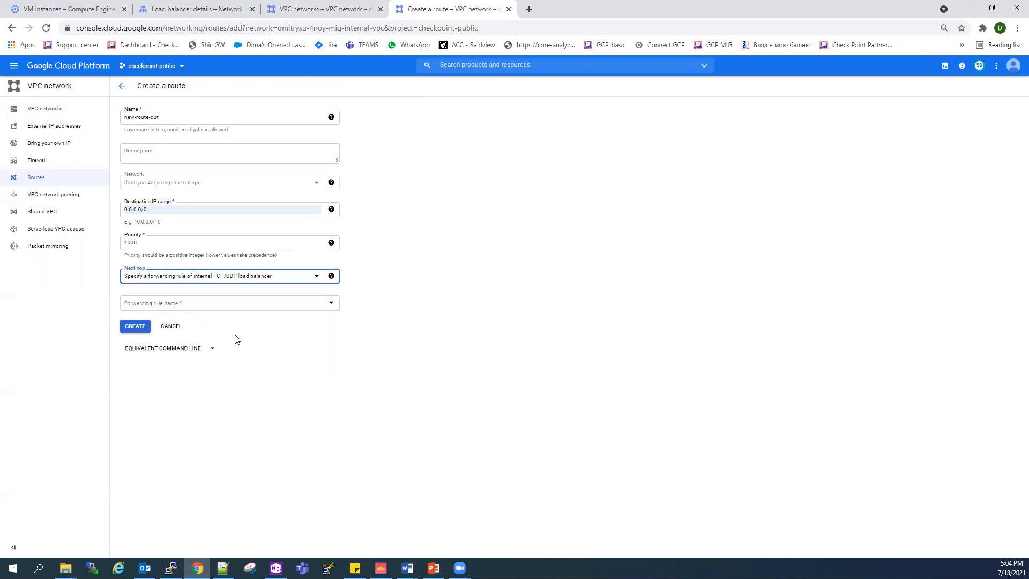
pyautogui.click(198, 303)
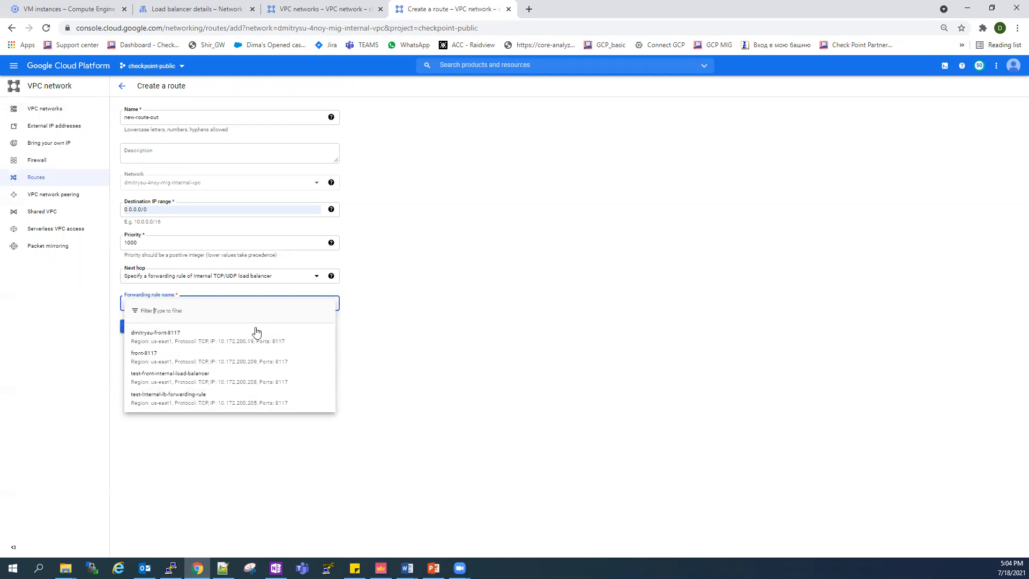
pyautogui.click(161, 358)
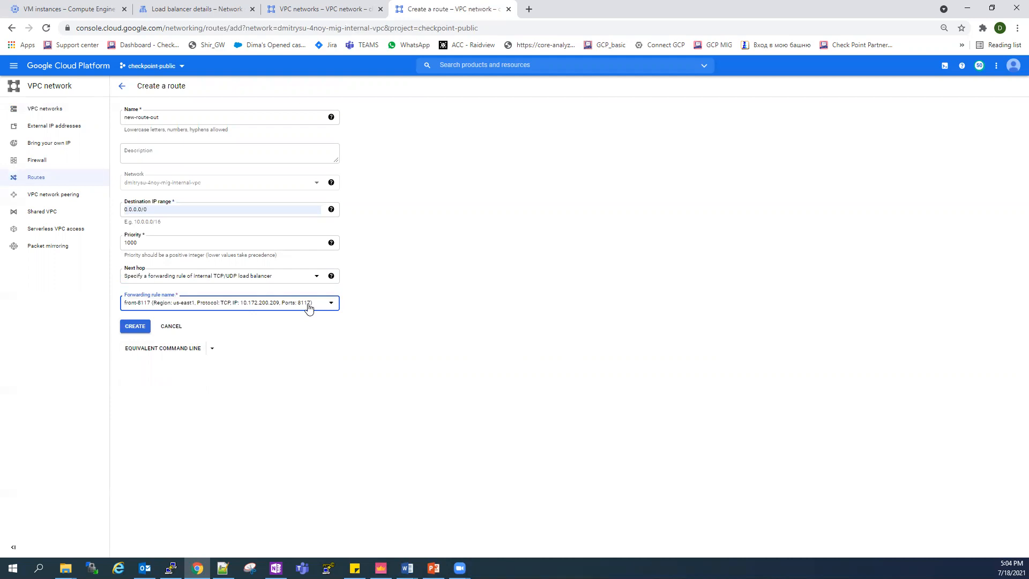
pyautogui.click(135, 326)
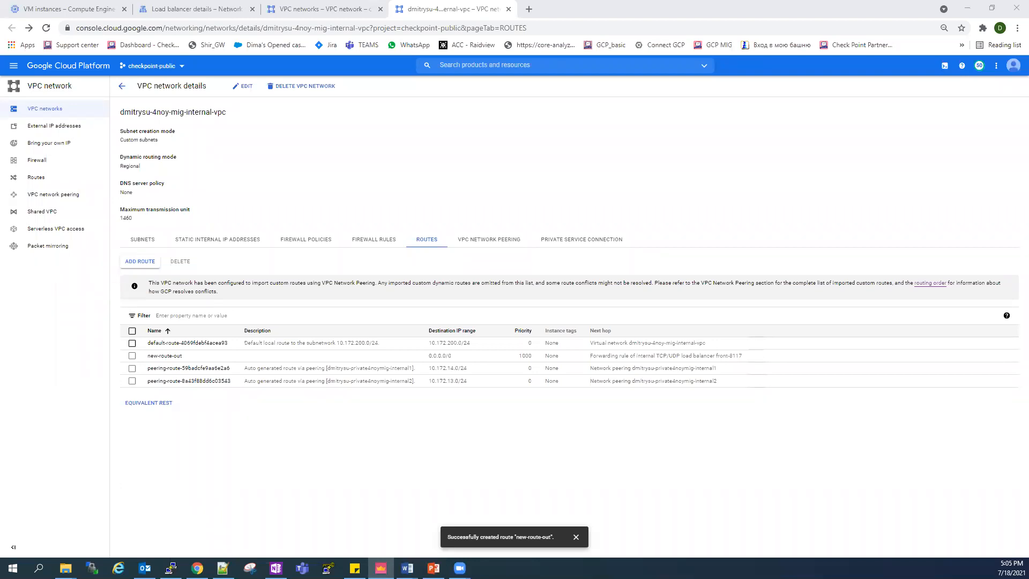
# Switch to SmartConsole and review the automatic address translation settings of the Internal_host_1 host object
pyautogui.moveTo(450, 0); pyautogui.dragTo(450, 105)
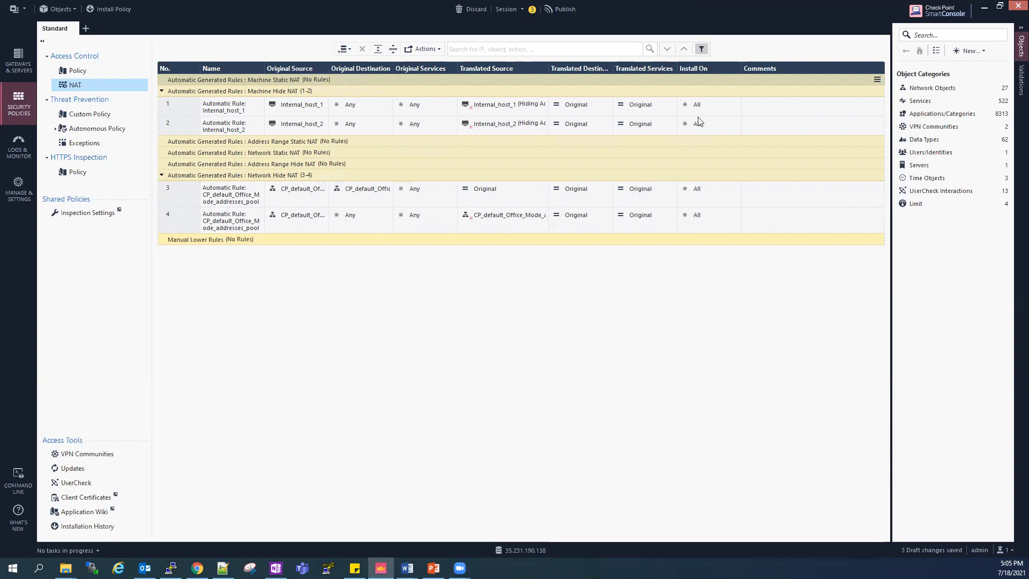
pyautogui.click(918, 88)
pyautogui.click(918, 114)
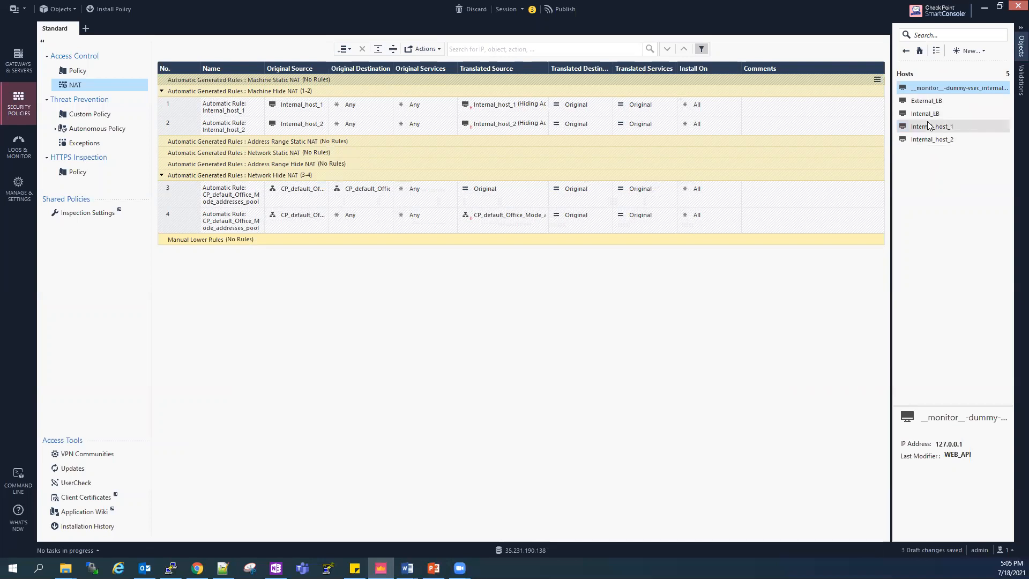
pyautogui.click(930, 127)
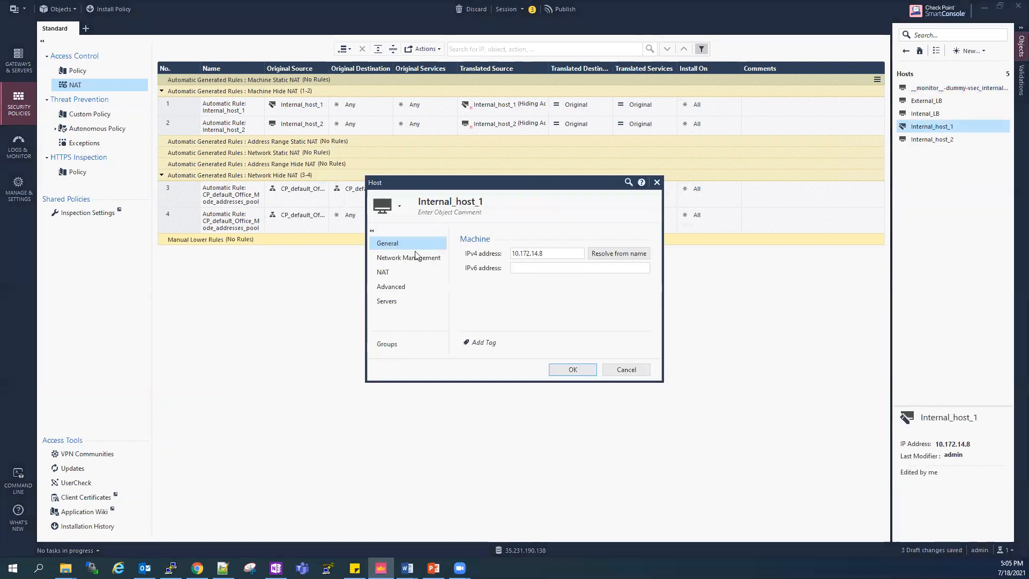
pyautogui.click(392, 271)
pyautogui.click(469, 252)
pyautogui.click(468, 252)
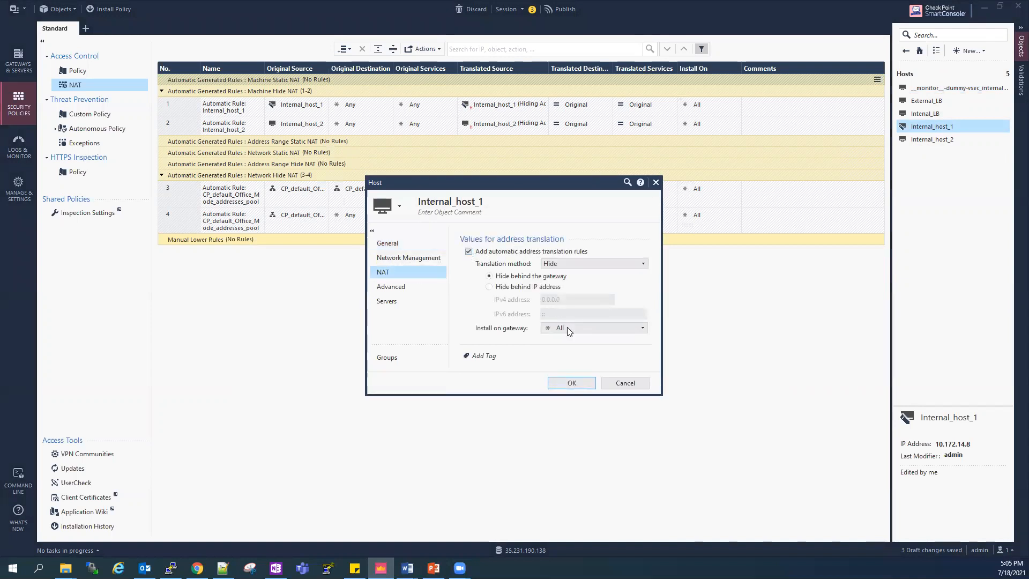
pyautogui.click(573, 383)
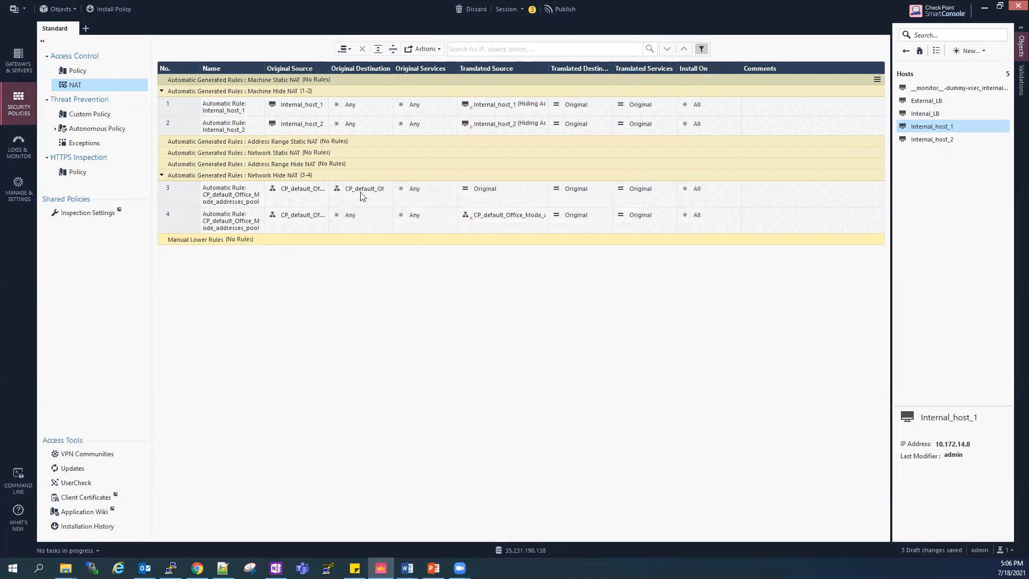
# Add two manual NAT rules above the automatically generated rules in the Standard policy
pyautogui.click(341, 52)
pyautogui.click(364, 63)
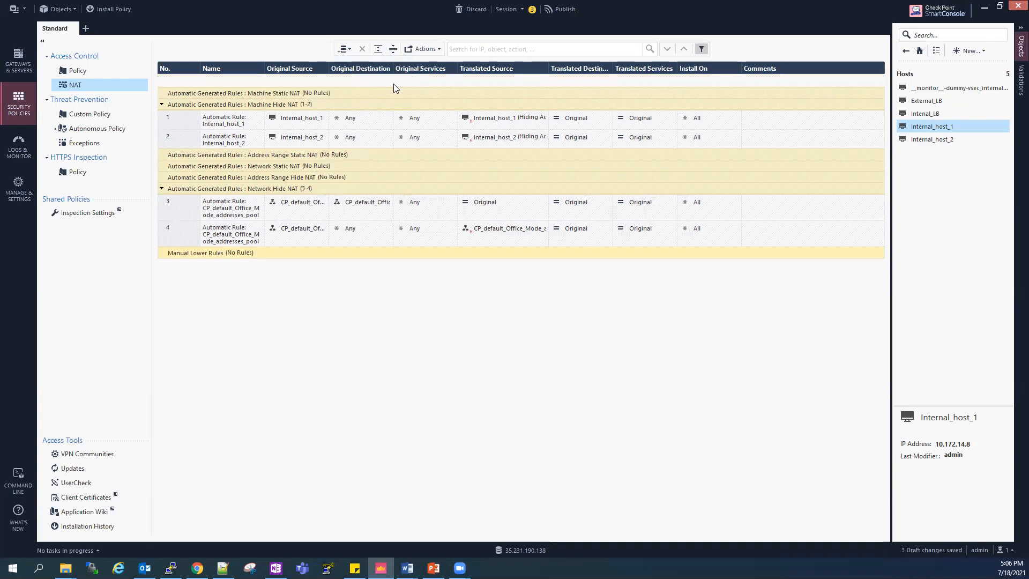
pyautogui.click(346, 50)
pyautogui.click(365, 63)
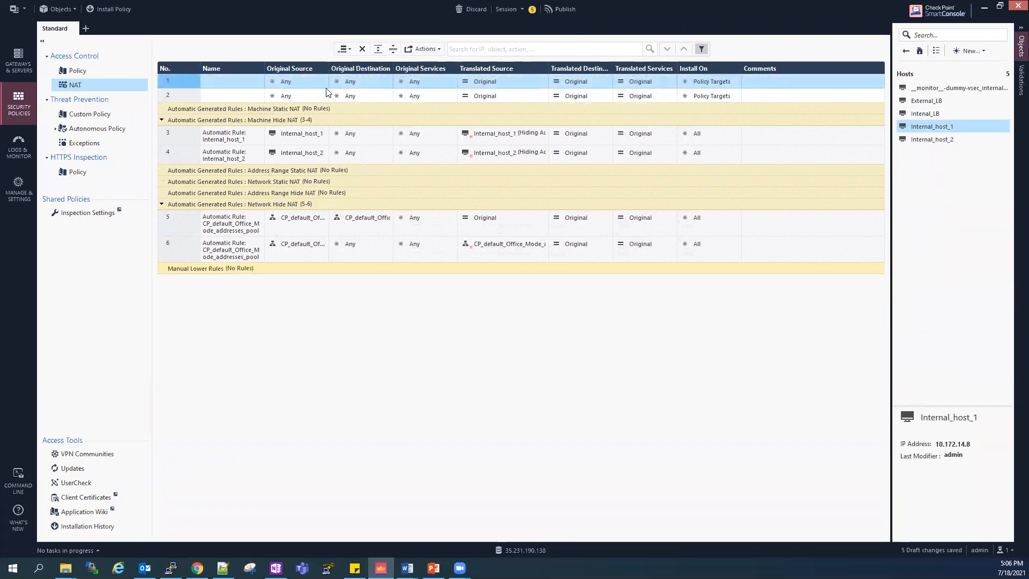
# Set both the original source and the original destination of NAT rule 1 to WebClients
pyautogui.click(324, 80)
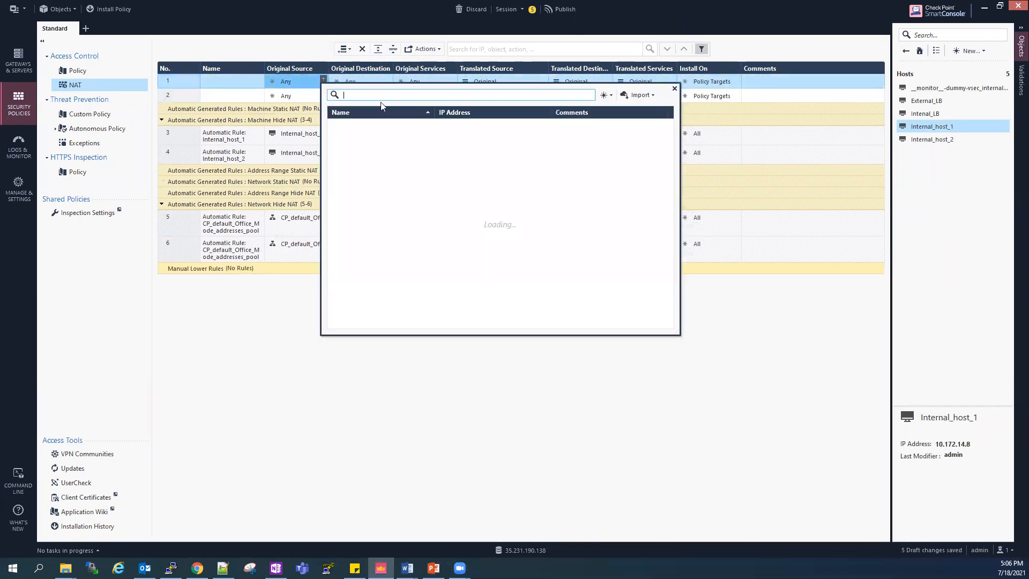
pyautogui.write('web')
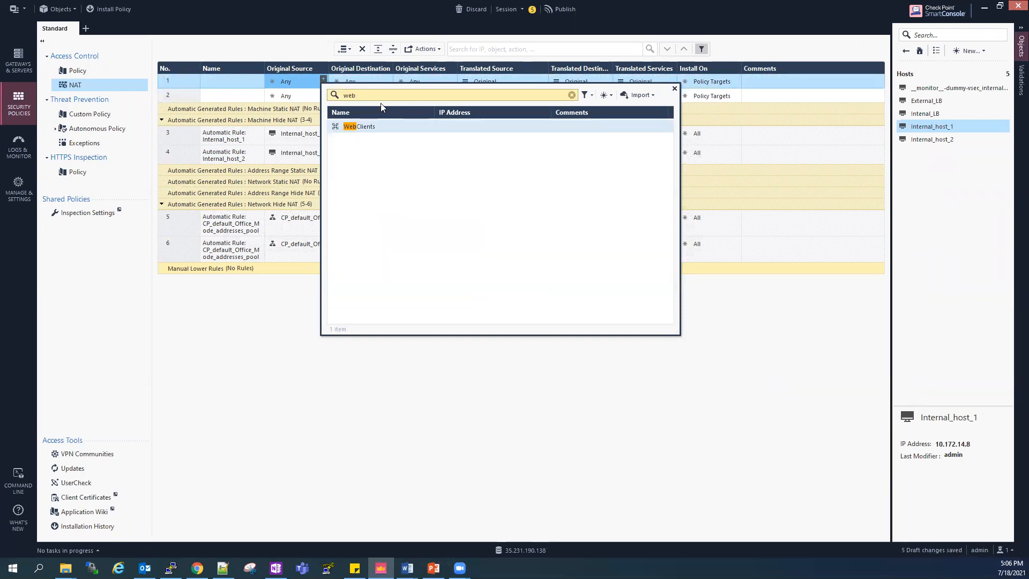
pyautogui.click(372, 134)
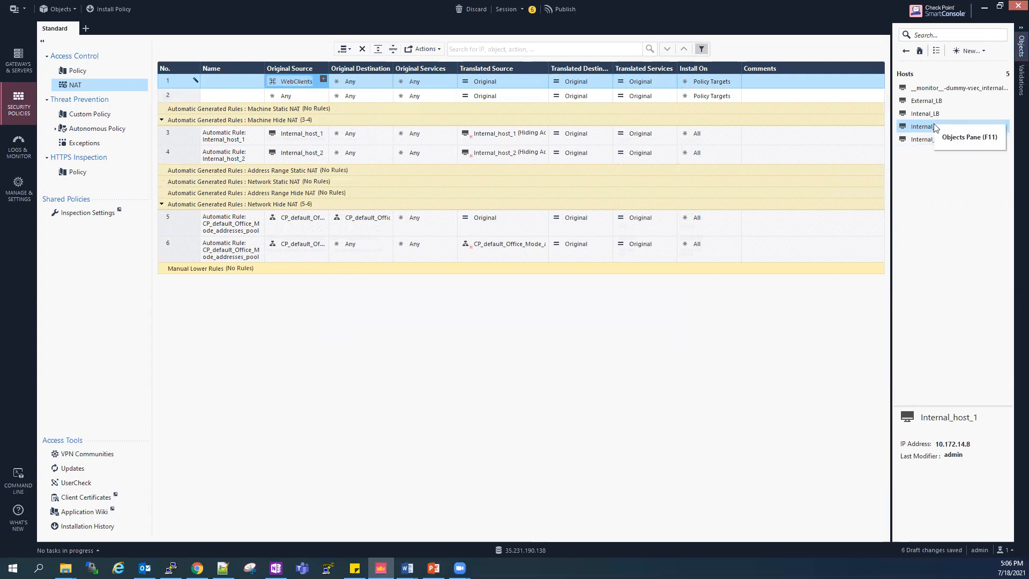
pyautogui.moveTo(302, 78); pyautogui.dragTo(351, 85)
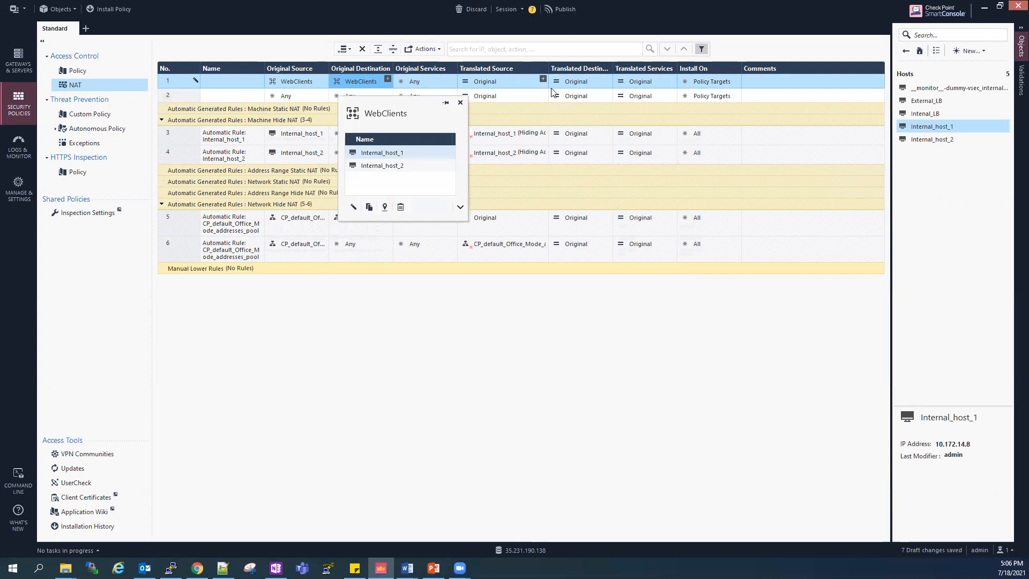
# Copy WebClients into the original source of NAT rule 2 and set its original destination to All_Internet
pyautogui.click(291, 100)
pyautogui.click(292, 83)
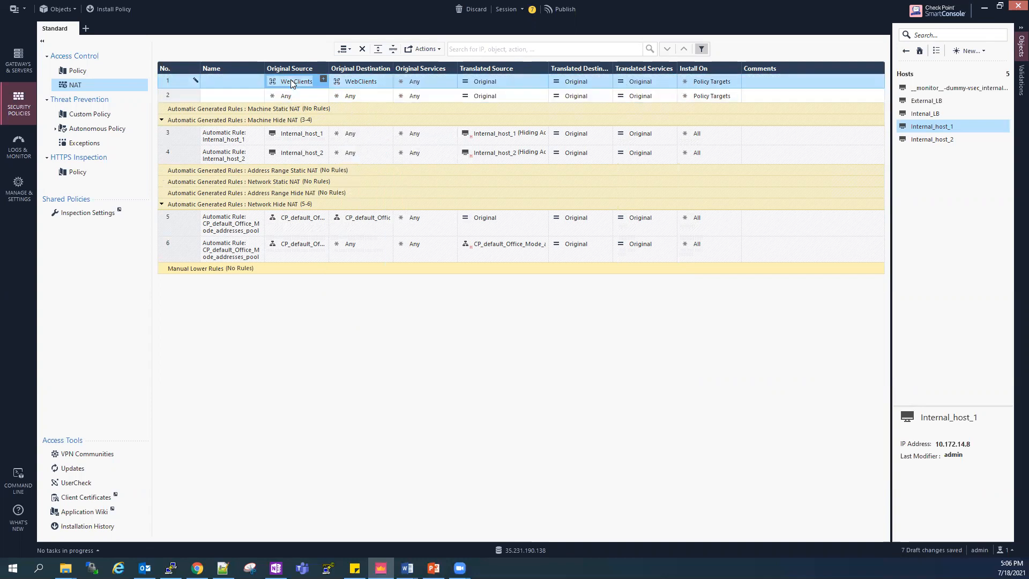
pyautogui.click(288, 98)
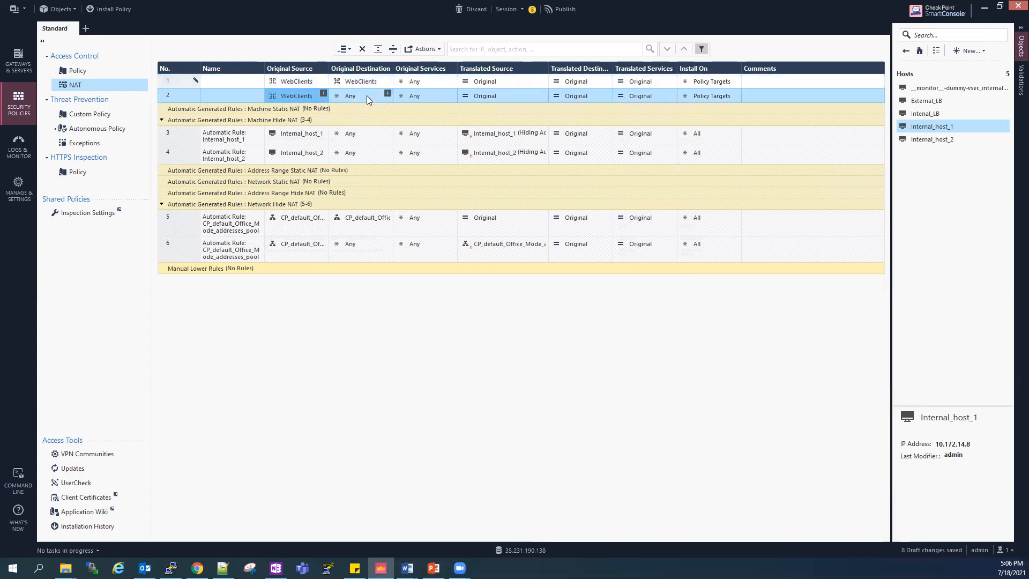
pyautogui.click(388, 94)
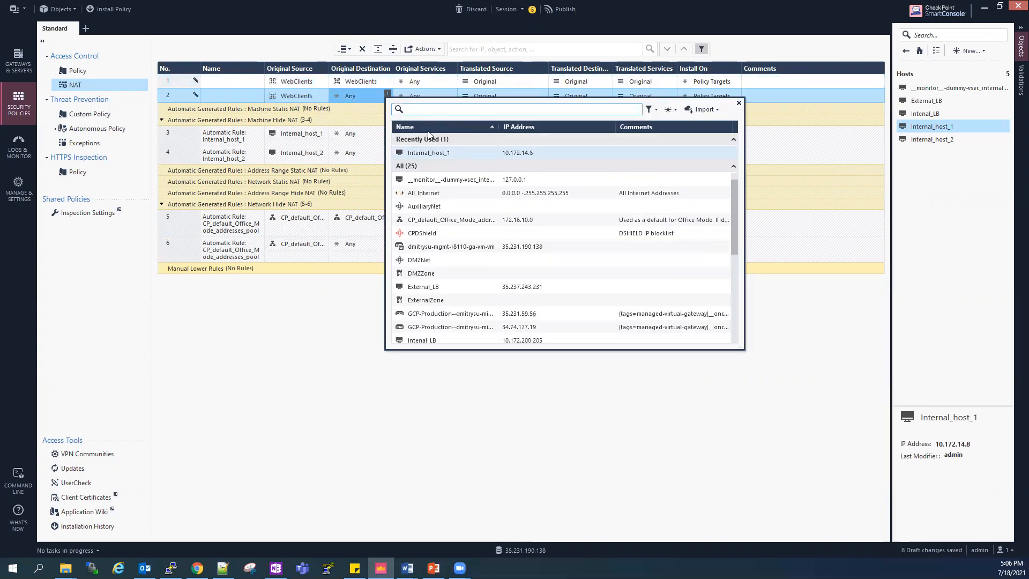
pyautogui.click(418, 191)
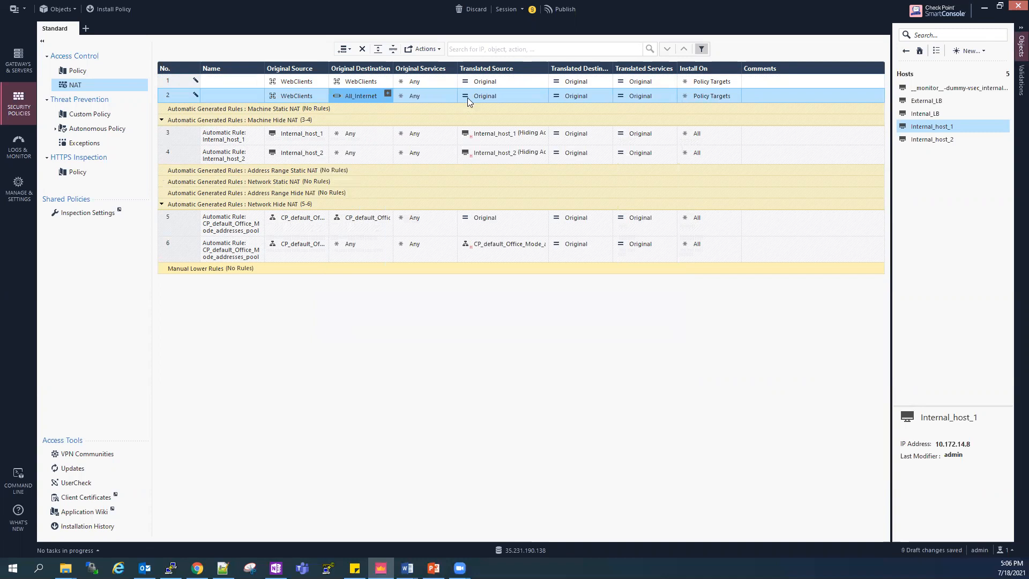
# Set the translated source of NAT rule 2 to LocalGatewayExternal and change its NAT method
pyautogui.click(543, 93)
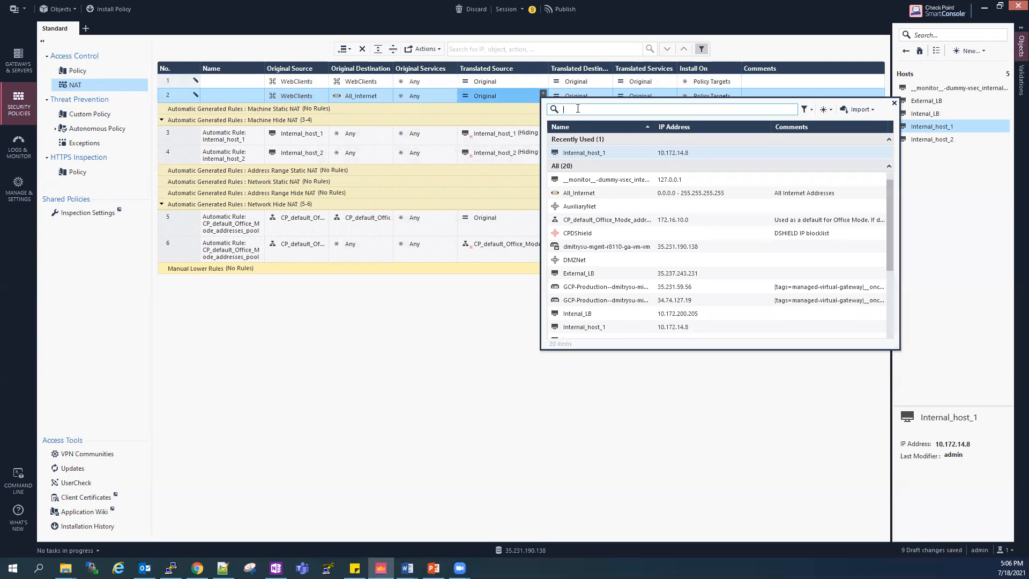
pyautogui.write('Local')
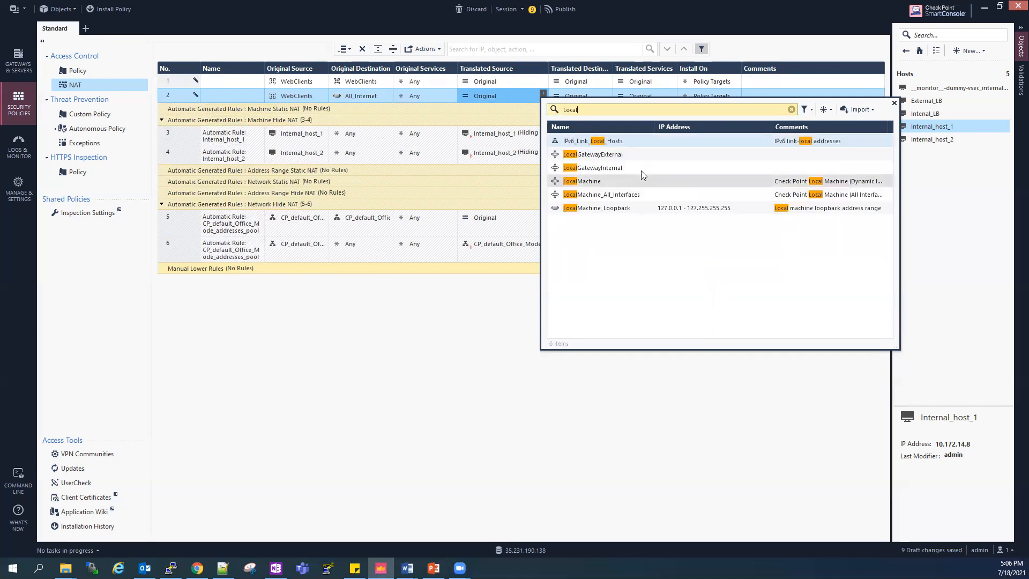
pyautogui.click(622, 156)
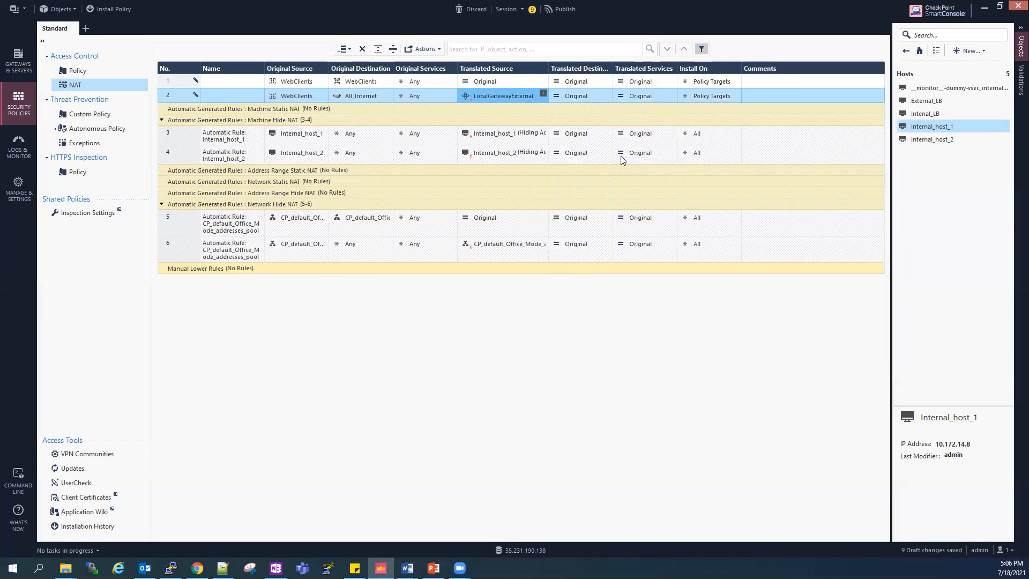
pyautogui.rightClick(498, 95)
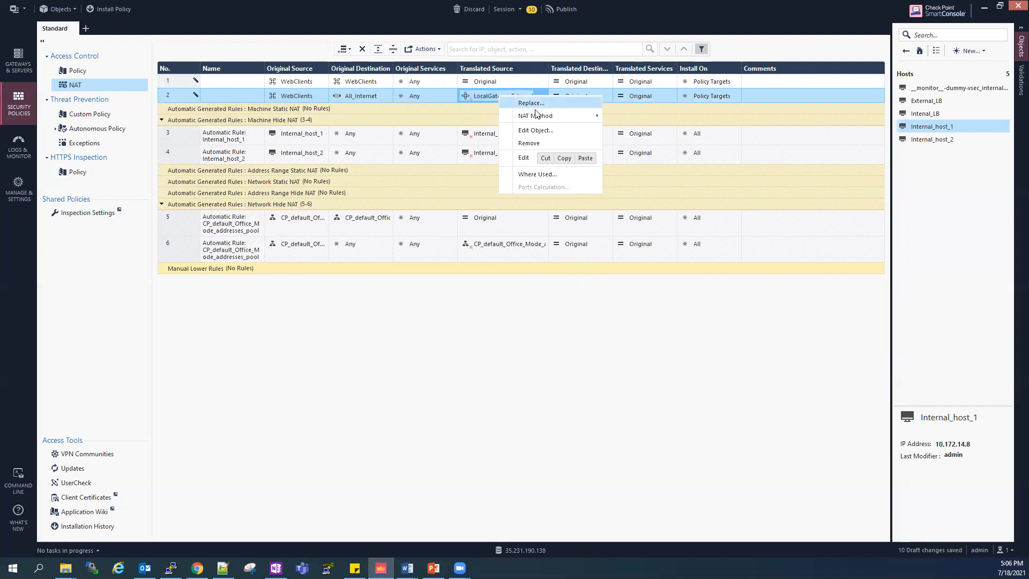
pyautogui.moveTo(541, 116)
pyautogui.click(634, 131)
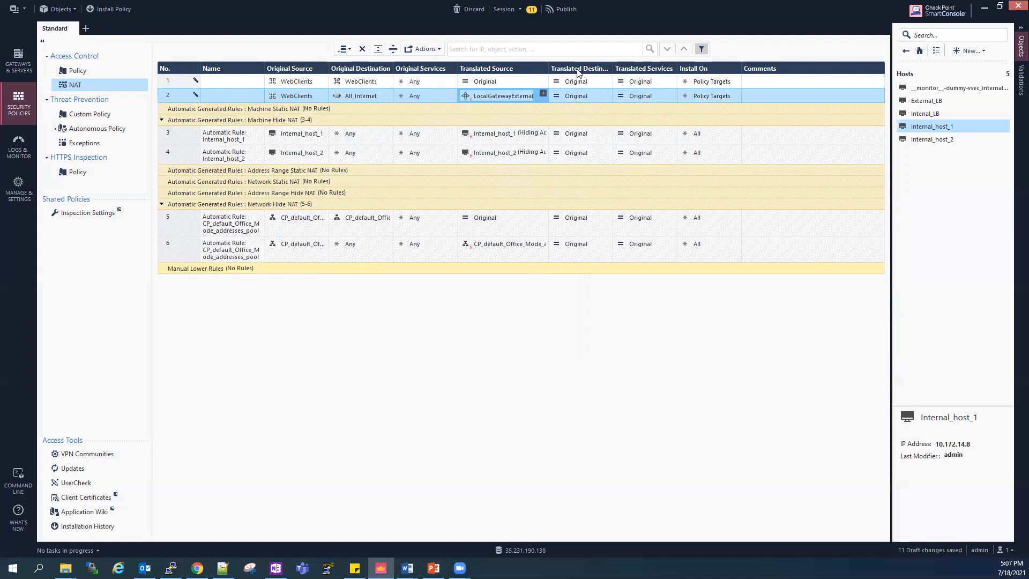
# Publish the session's draft NAT rule changes
pyautogui.click(566, 9)
pyautogui.click(566, 356)
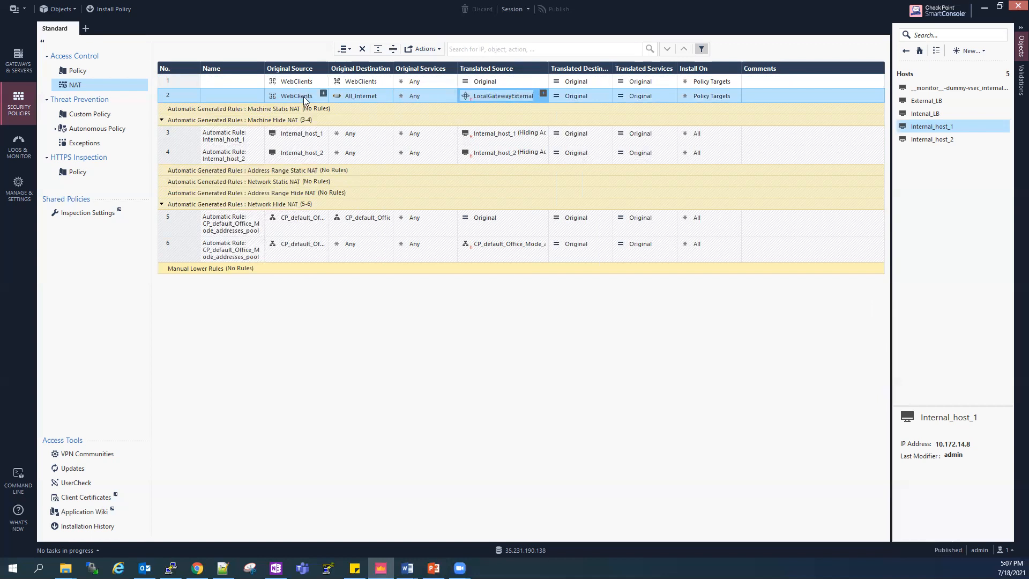
pyautogui.moveTo(302, 101)
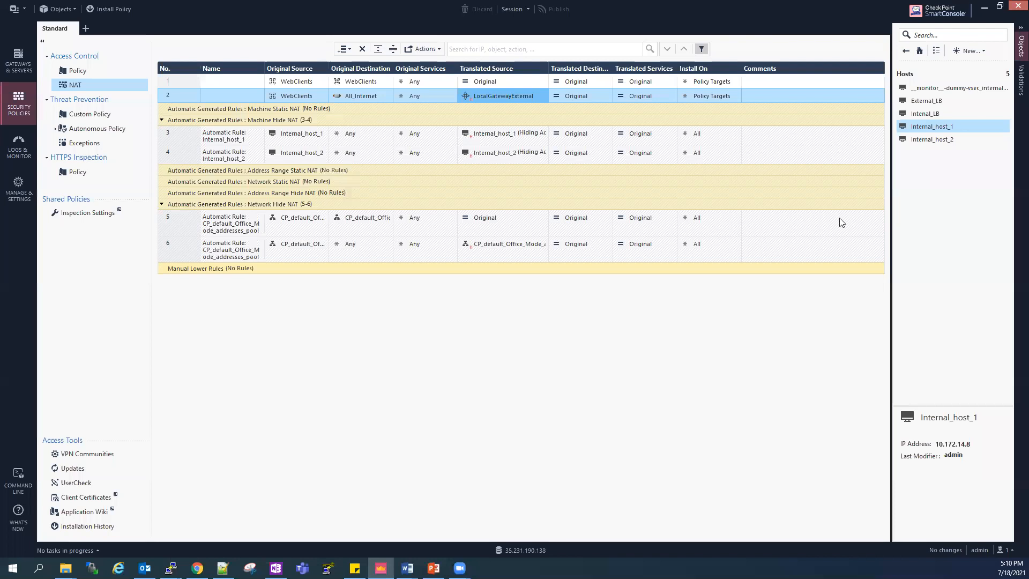
# Bring up the SSH terminal sessions of the internal-ubuntu-1 and internal-ubuntu-2 hosts
pyautogui.hotkey('alt', 'Tab')
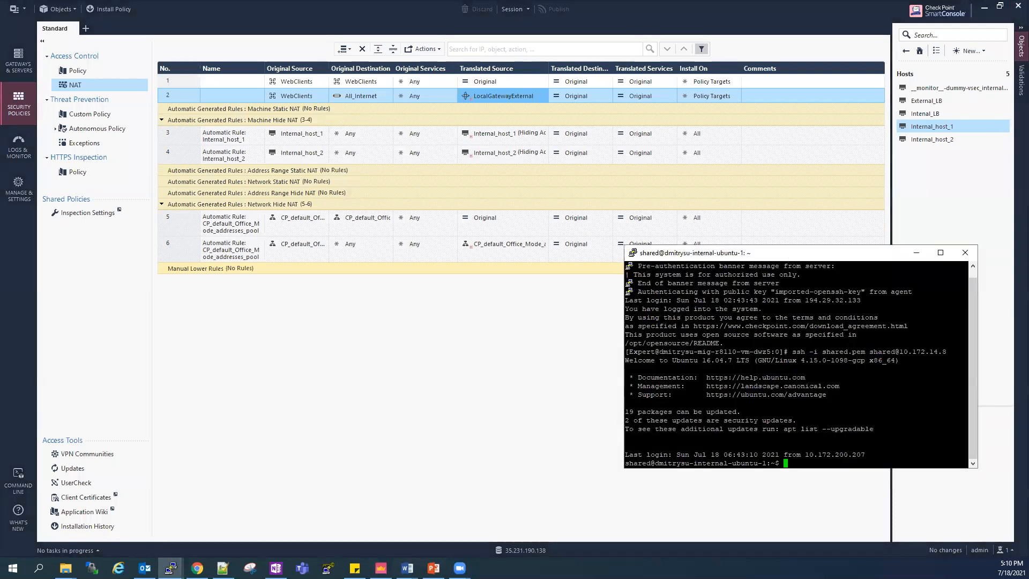
pyautogui.hotkey('alt', 'Tab')
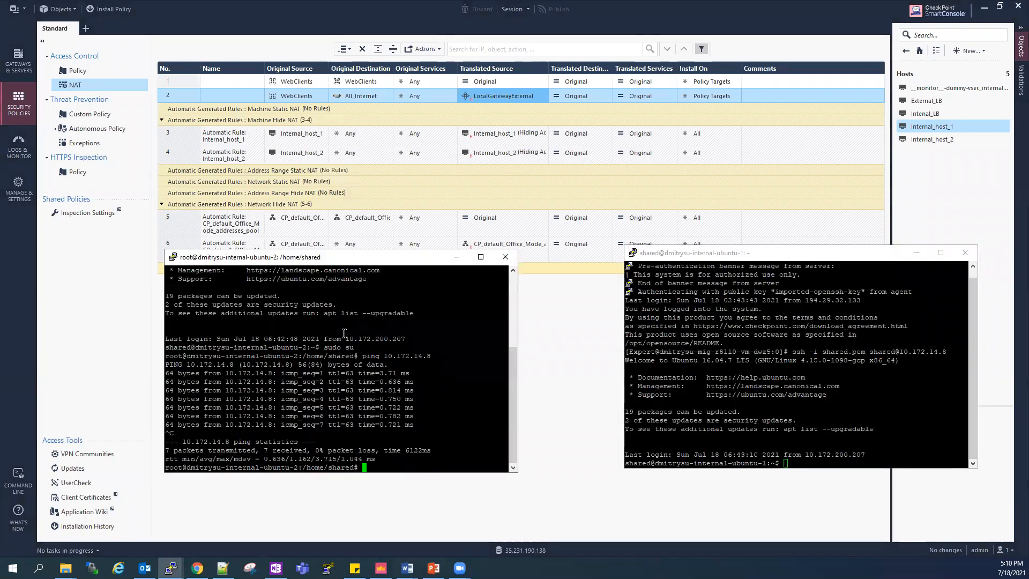
# Clear the internal-ubuntu-2 terminal, ping 10.172.14.8 from it again, and stop the ping after several replies
pyautogui.hotkey('ctrl', 'l')
pyautogui.press('Up')
pyautogui.press('Return')
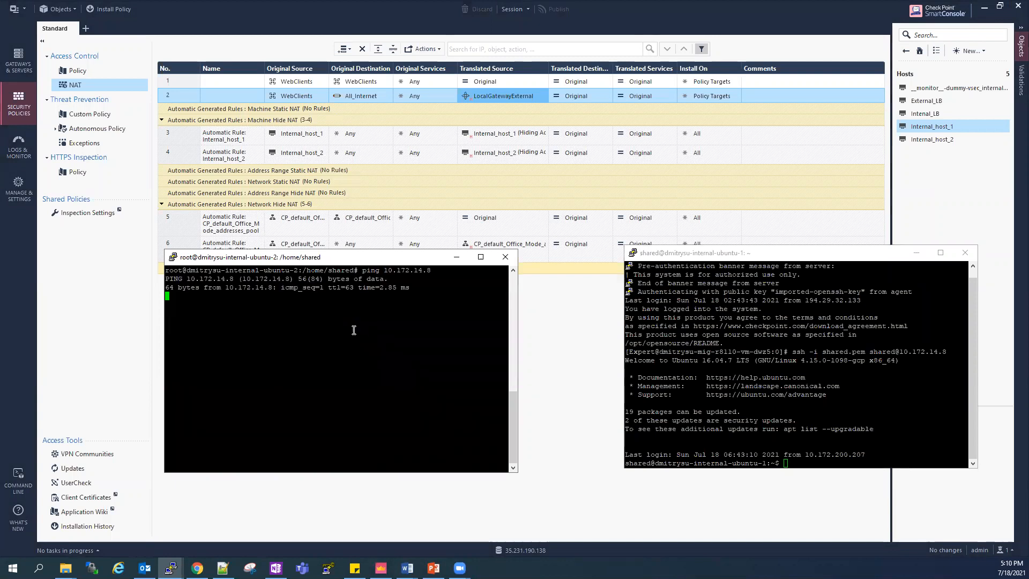
pyautogui.click(735, 397)
pyautogui.hotkey('ctrl', 'c')
pyautogui.click(387, 387)
pyautogui.hotkey('ctrl', 'c')
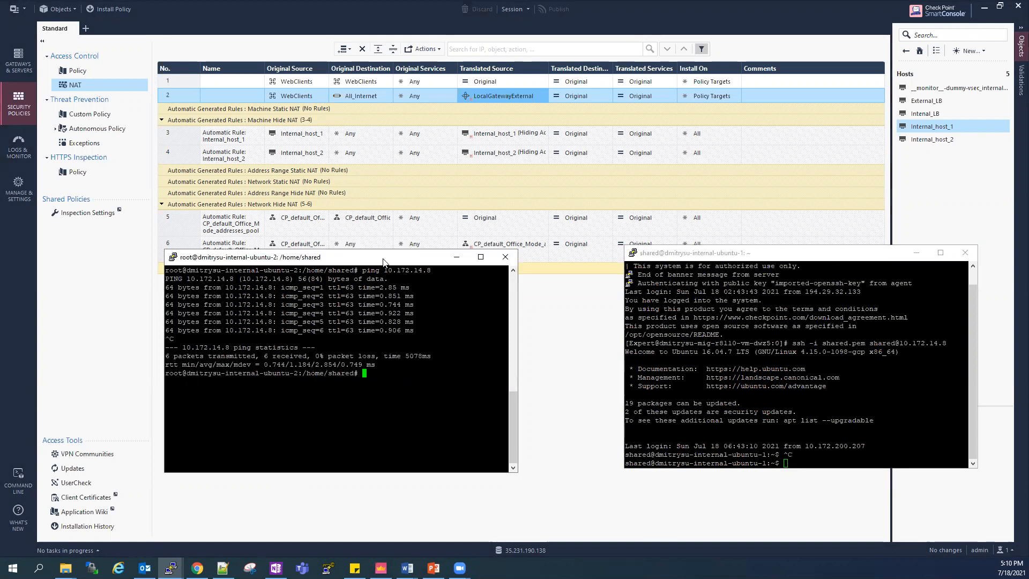
# Refresh the logs filtered on destination Internal_host_1 and open the newest echo-request entry's details in full view
pyautogui.click(22, 148)
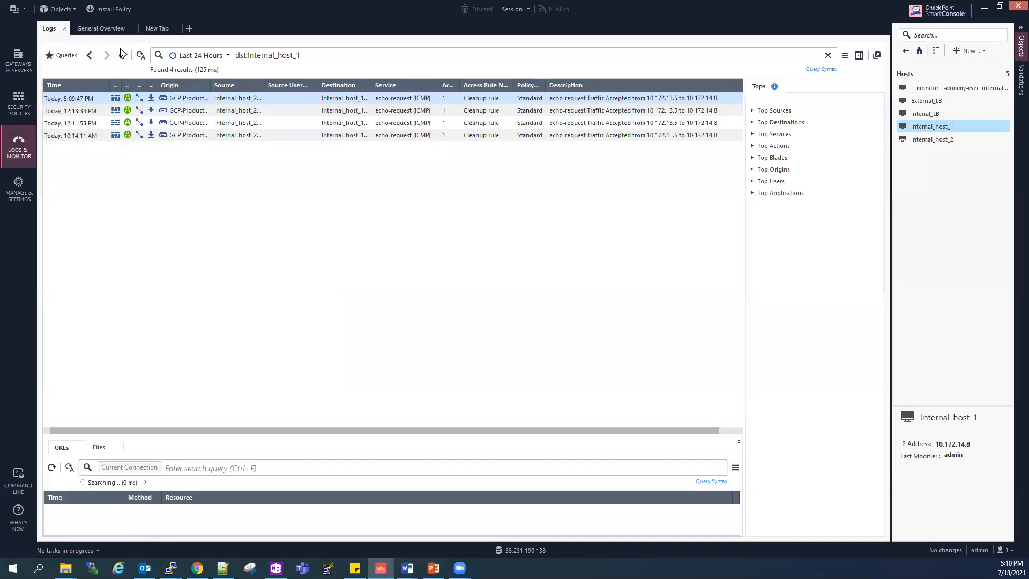
pyautogui.click(123, 54)
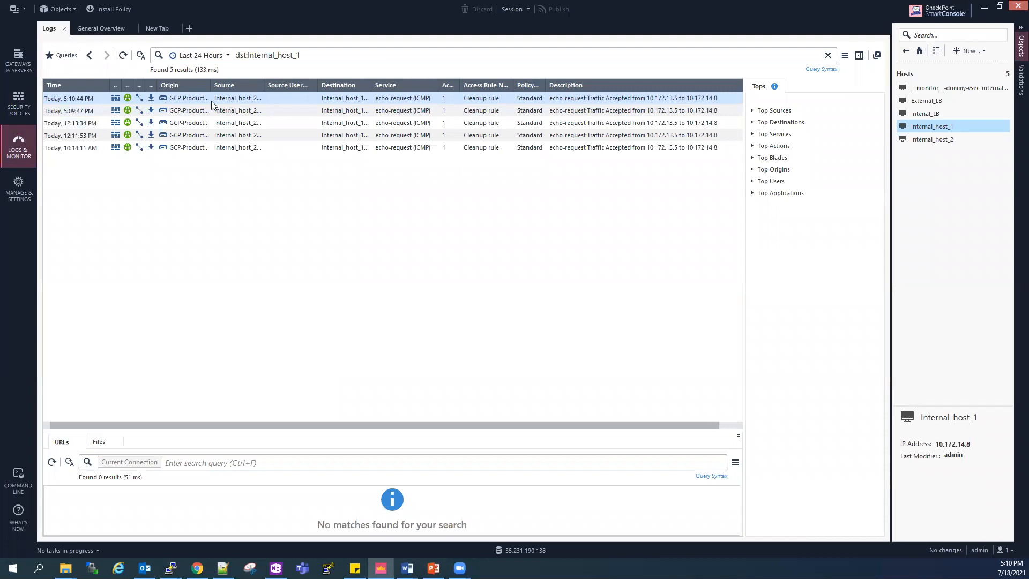
pyautogui.doubleClick(244, 100)
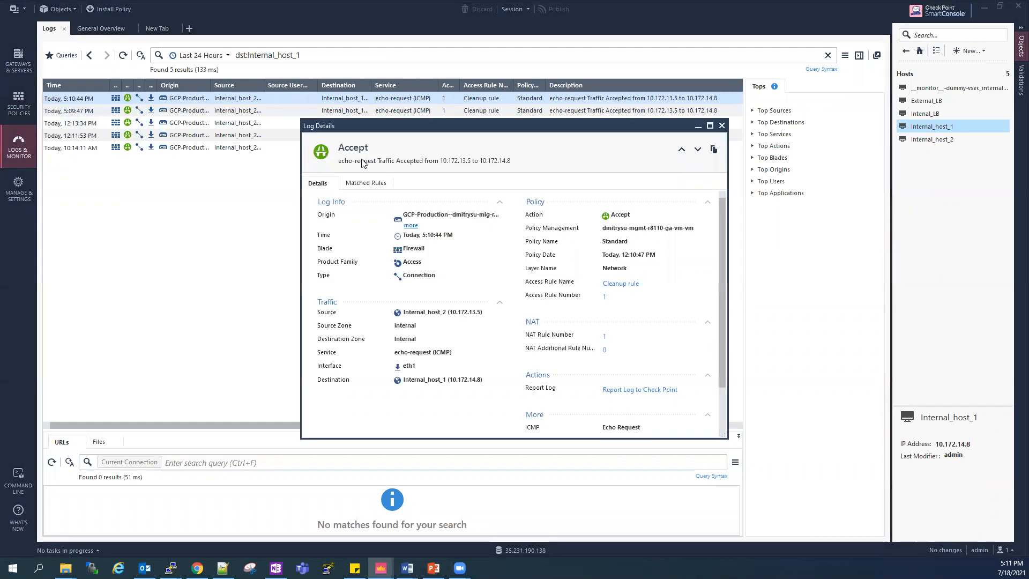
pyautogui.click(711, 123)
# Check the log entry's source, destination and matched NAT rule, and return to the NAT rulebase
pyautogui.moveTo(121, 187); pyautogui.dragTo(146, 187)
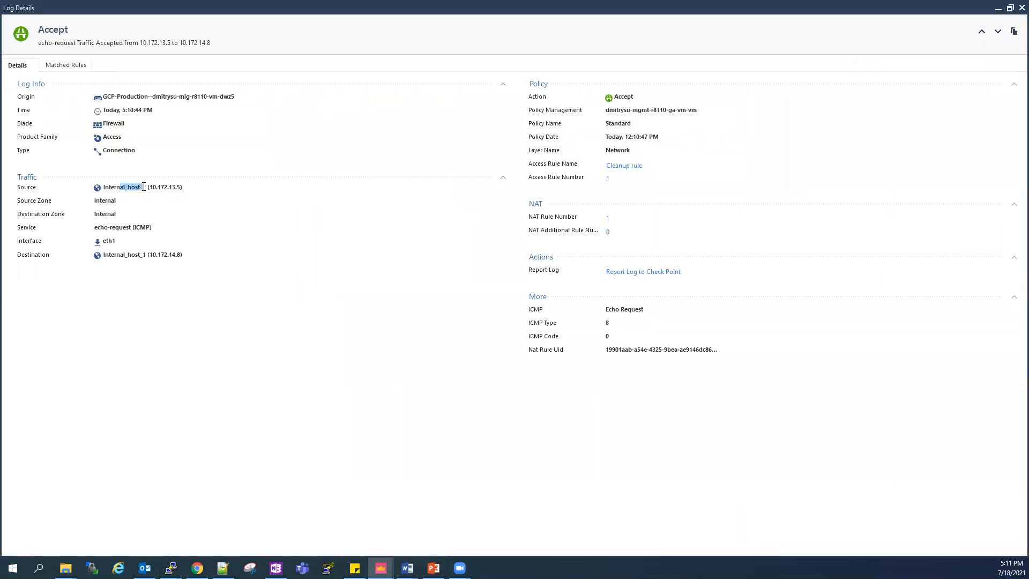
pyautogui.moveTo(125, 255); pyautogui.dragTo(194, 251)
pyautogui.click(409, 342)
pyautogui.click(608, 219)
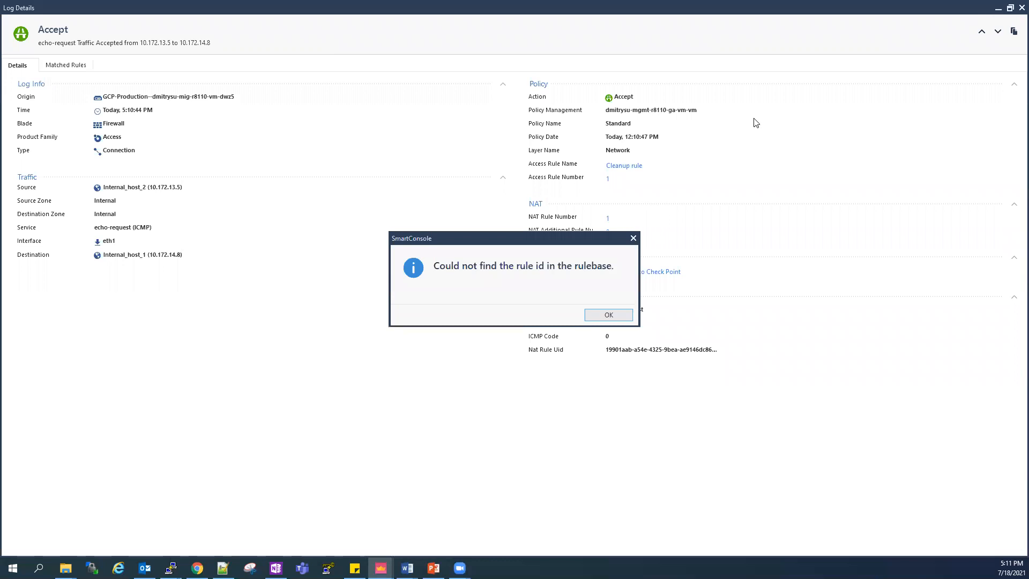
pyautogui.click(623, 315)
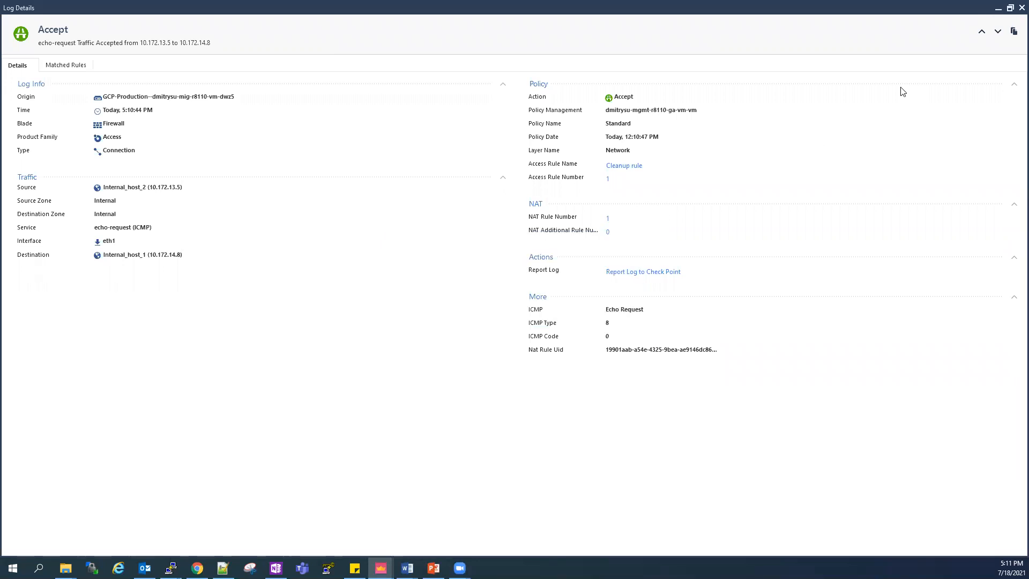
pyautogui.click(1003, 8)
pyautogui.click(19, 102)
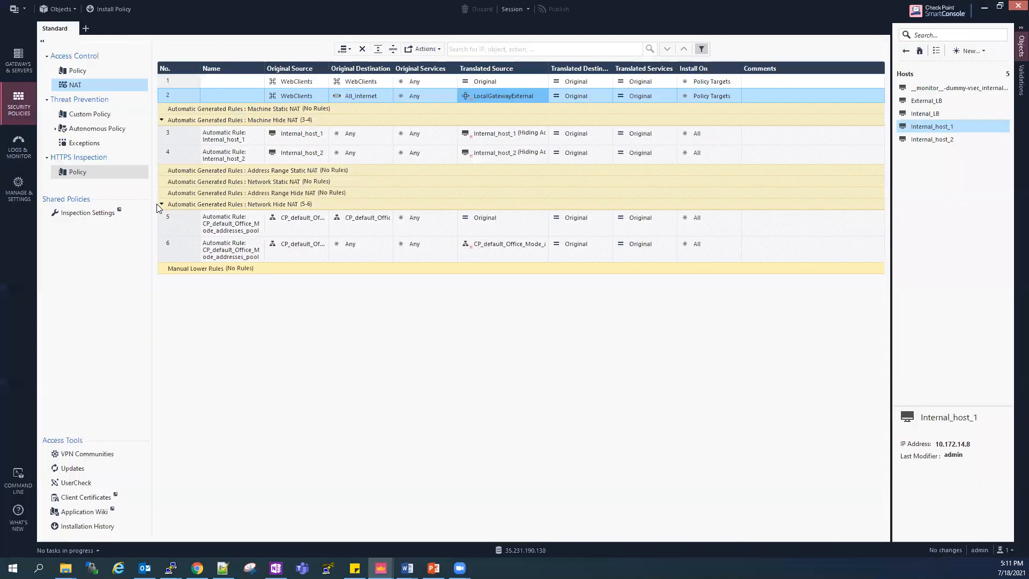